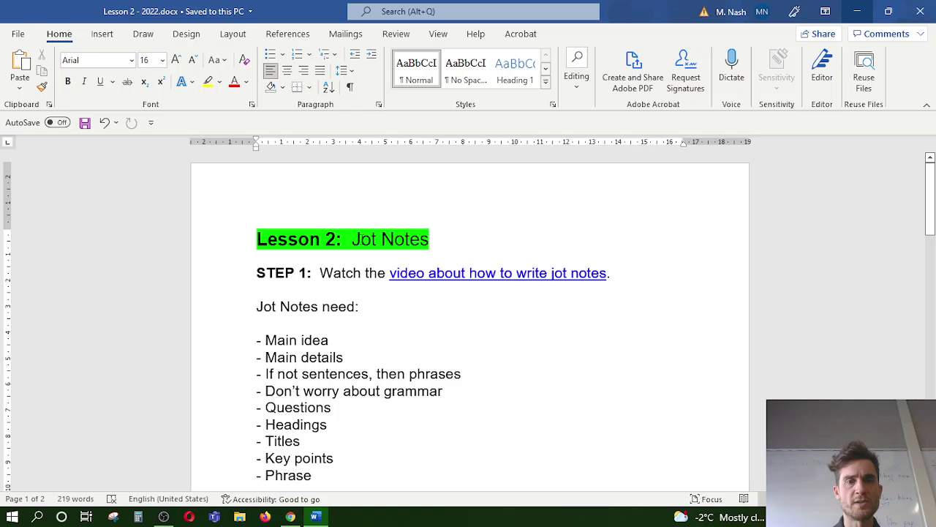
- Select the 'Jot Notes' title and the list of what jot notes need
drag(352, 239, 431, 242)
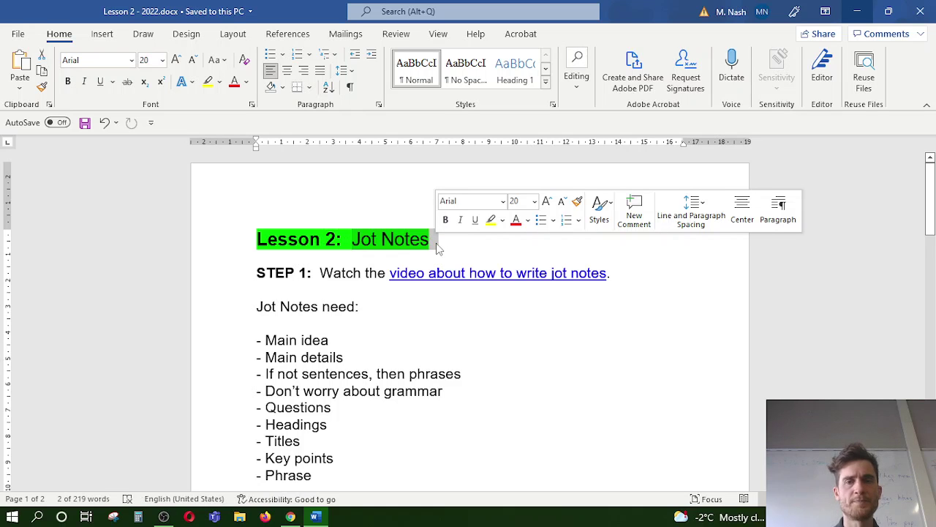
scroll(318, 330, down, 1)
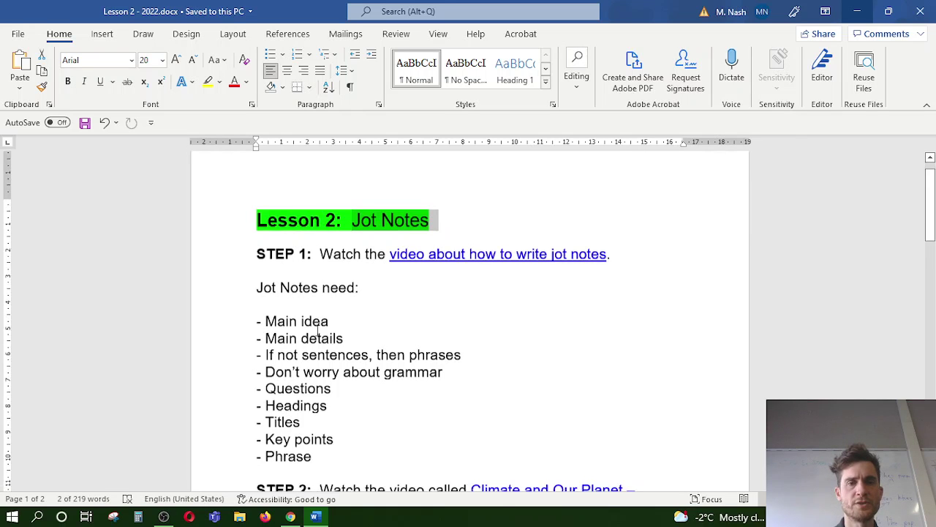
drag(255, 292, 333, 442)
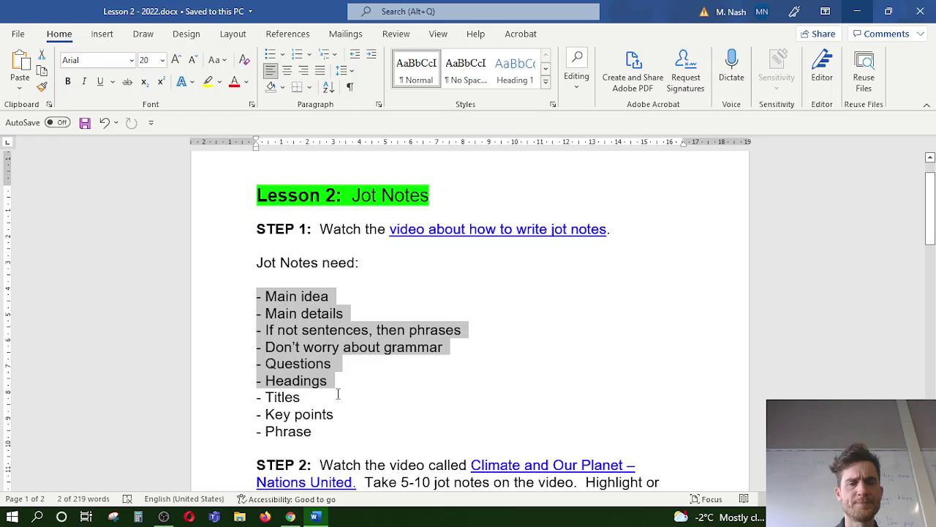
scroll(332, 439, down, 3)
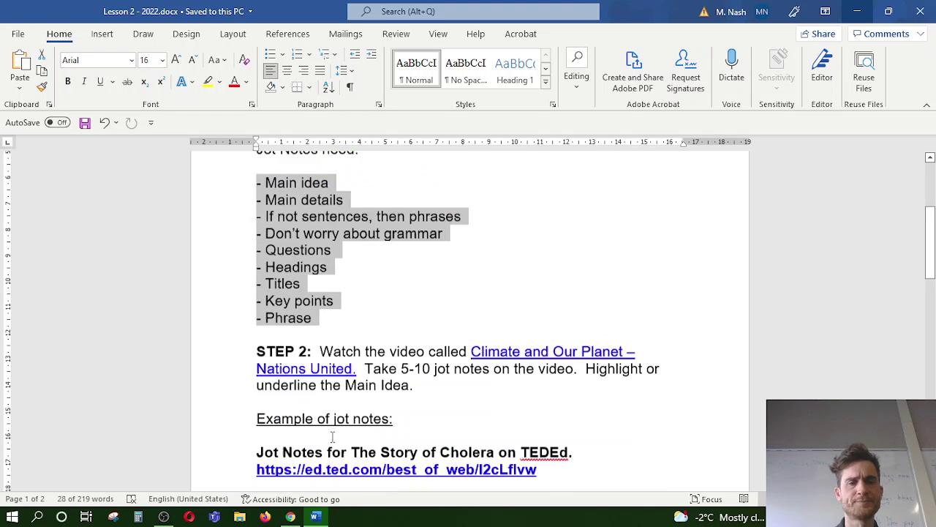
scroll(333, 439, down, 1)
scroll(333, 439, down, 5)
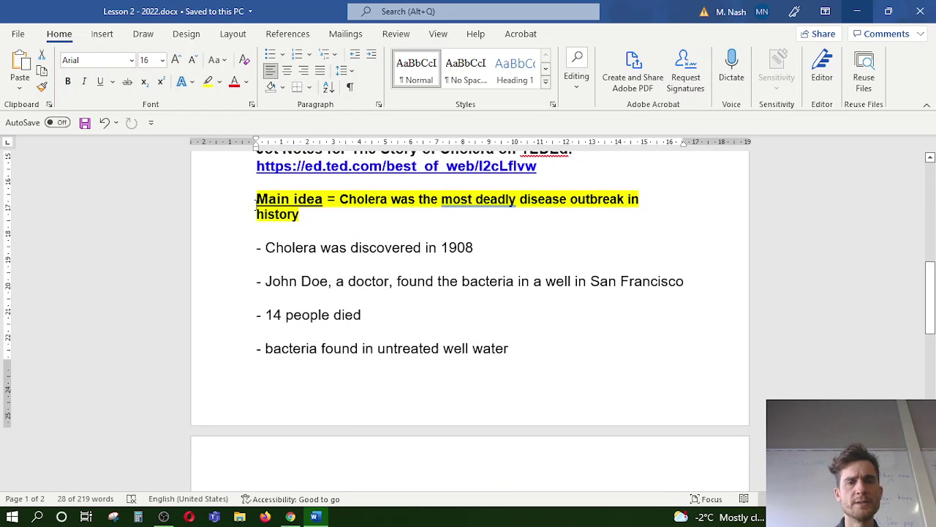
- Select the whole Cholera example notes block, reselecting it twice
mouse_move(255, 198)
mouse_down()
mouse_move(408, 280)
mouse_move(486, 346)
mouse_move(511, 349)
mouse_up()
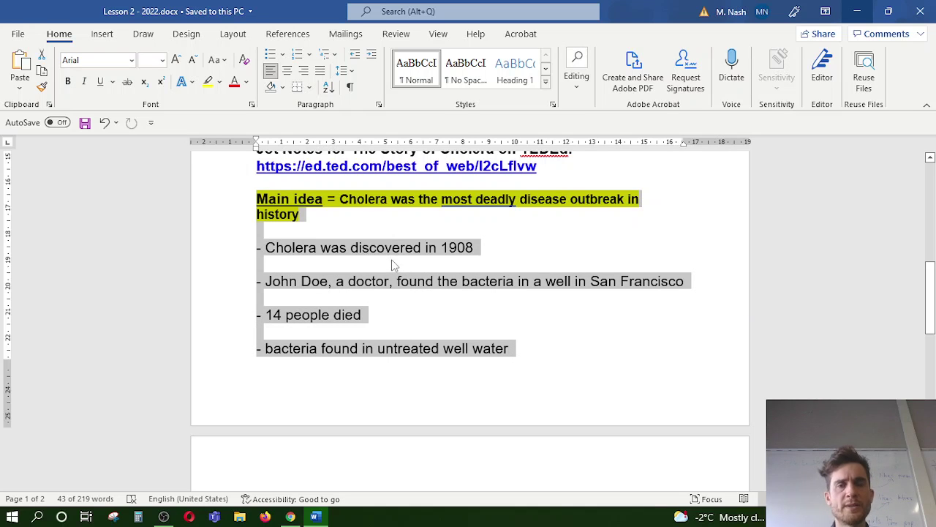
scroll(391, 265, up, 1)
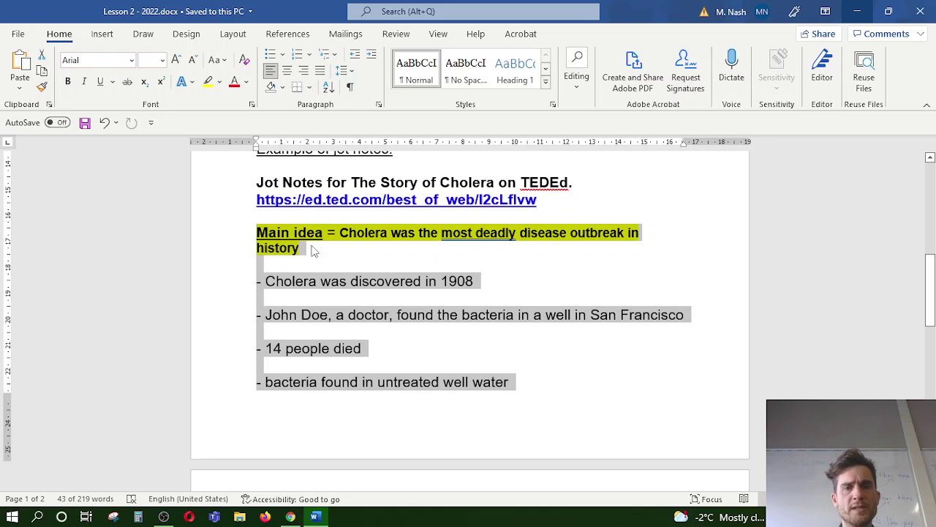
click(259, 234)
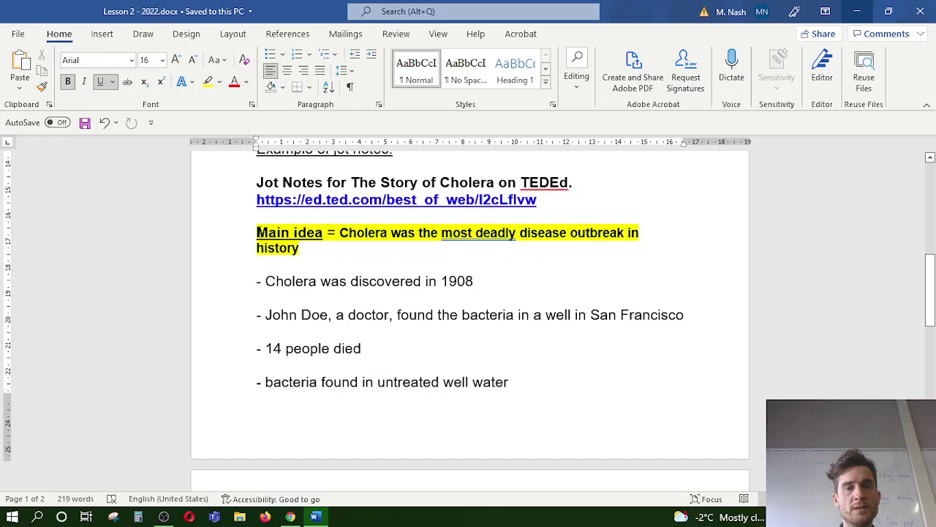
drag(257, 234, 528, 380)
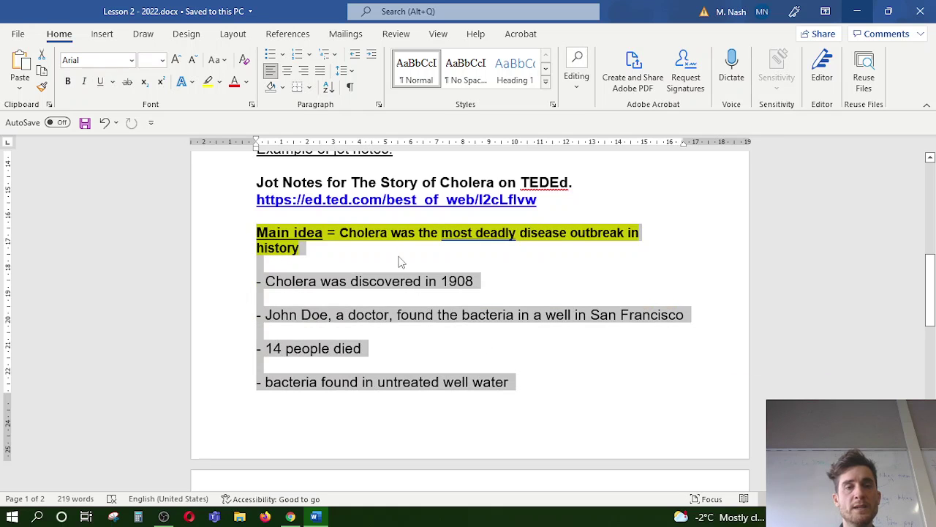
click(256, 232)
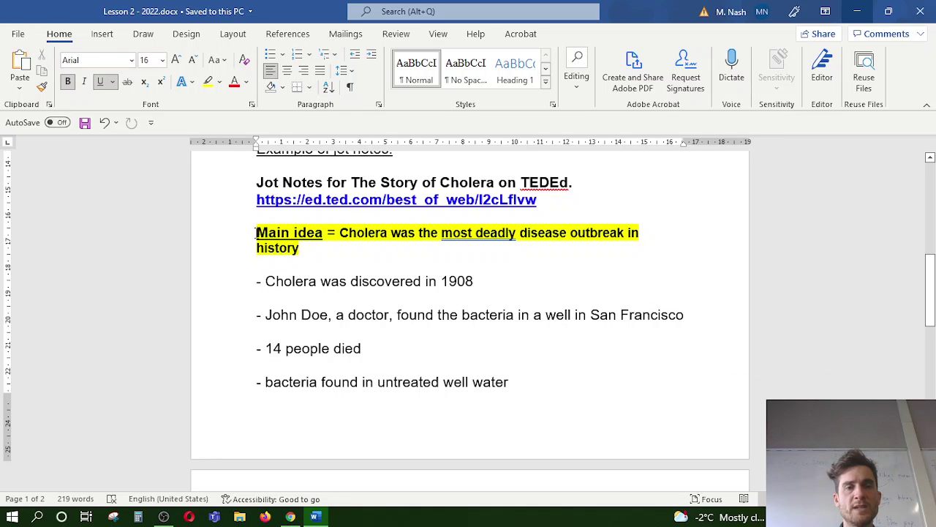
drag(256, 232, 516, 382)
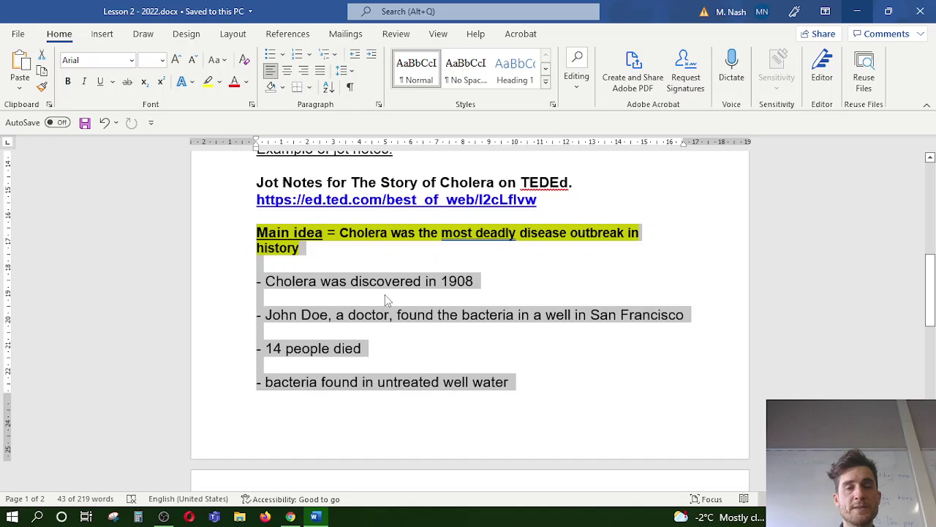
- Follow the Climate and Our Planet video link in Step 2
scroll(387, 300, up, 2)
scroll(388, 300, up, 1)
scroll(388, 297, up, 3)
scroll(386, 294, up, 2)
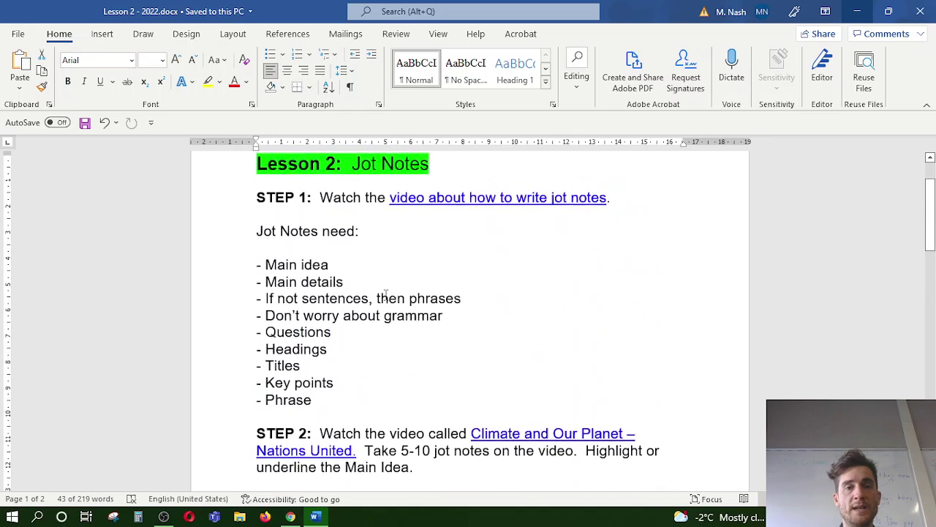
scroll(386, 294, up, 2)
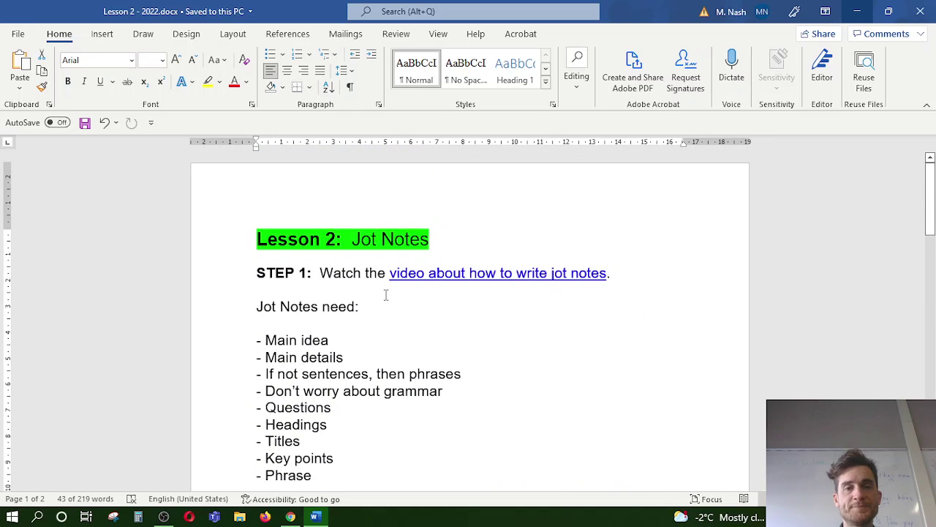
scroll(386, 294, down, 1)
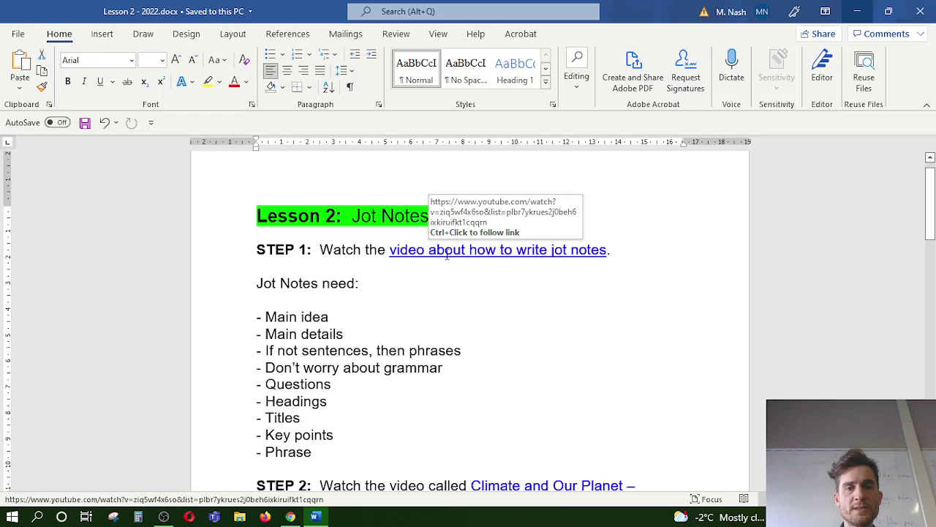
scroll(489, 251, down, 1)
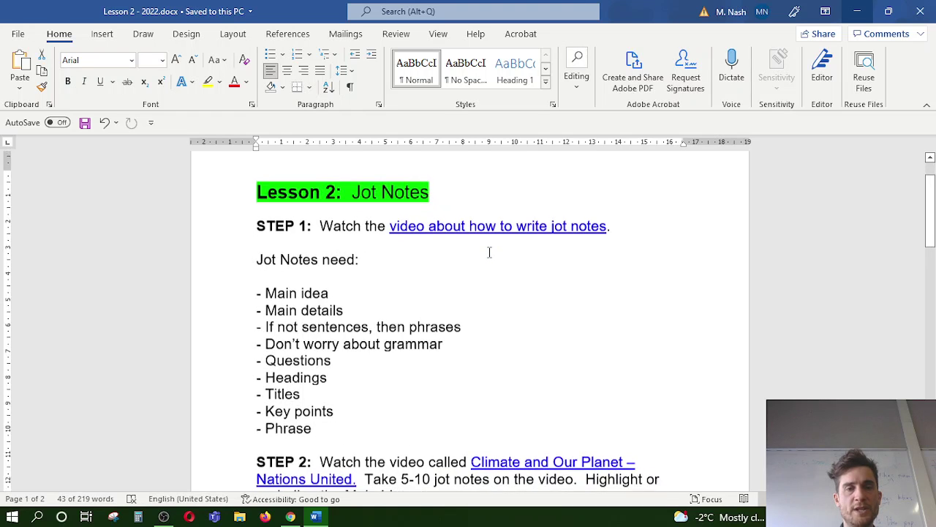
scroll(489, 251, down, 1)
scroll(489, 250, down, 4)
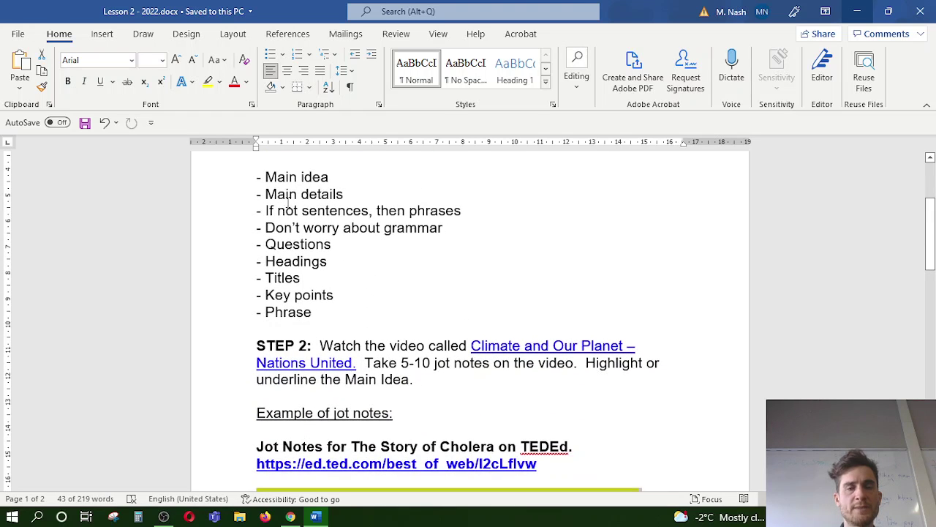
scroll(523, 323, down, 4)
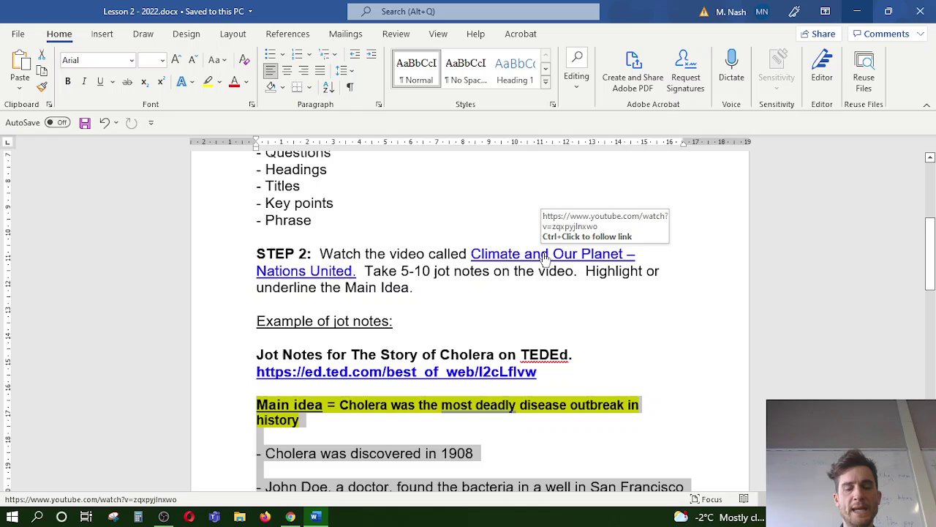
ctrl+click(545, 260)
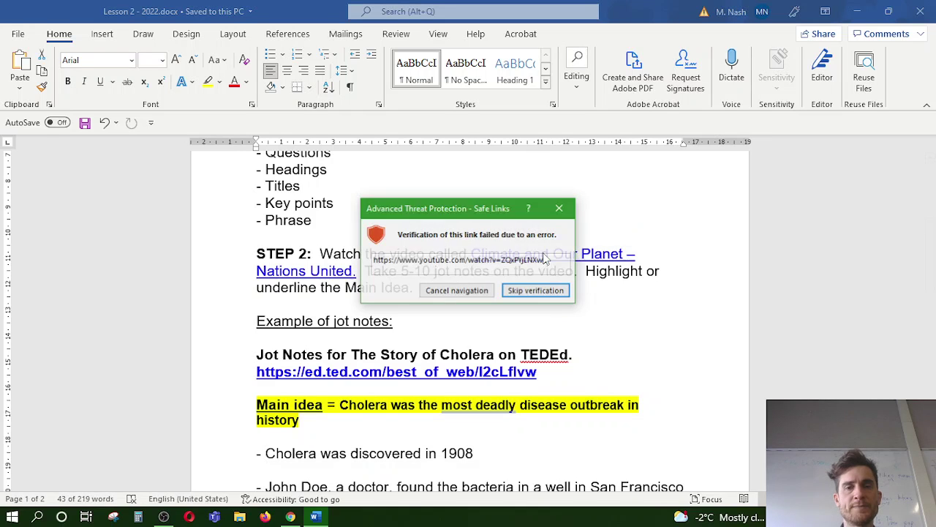
- Bypass the Safe Links warning, then download and open the Lesson 2 document from Brightspace
click(545, 290)
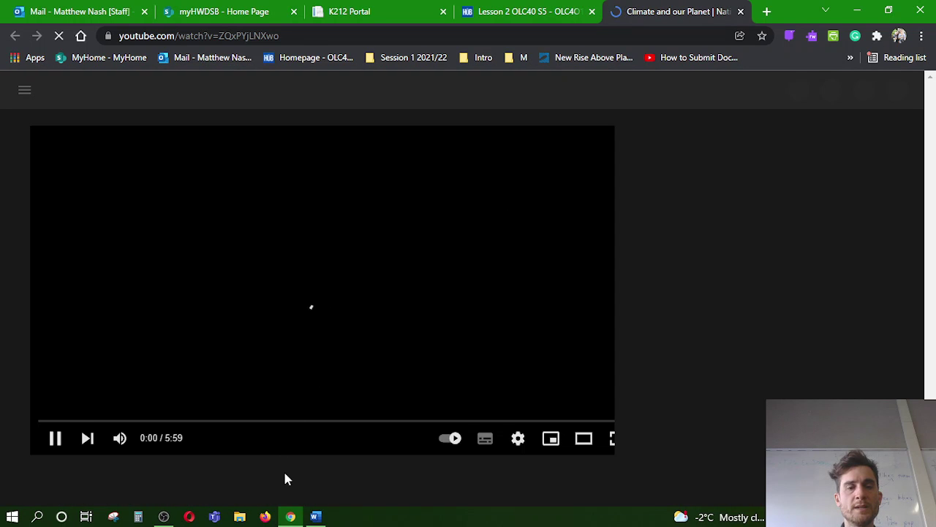
click(526, 9)
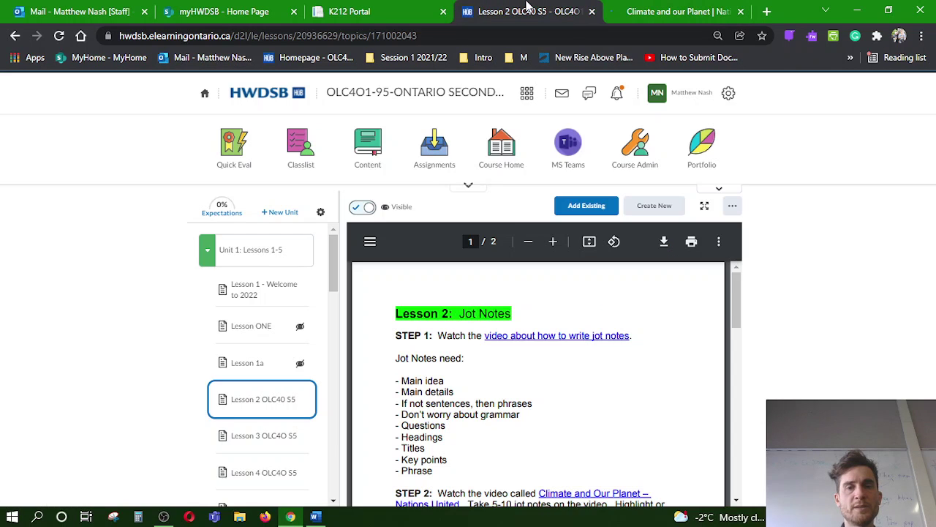
click(733, 207)
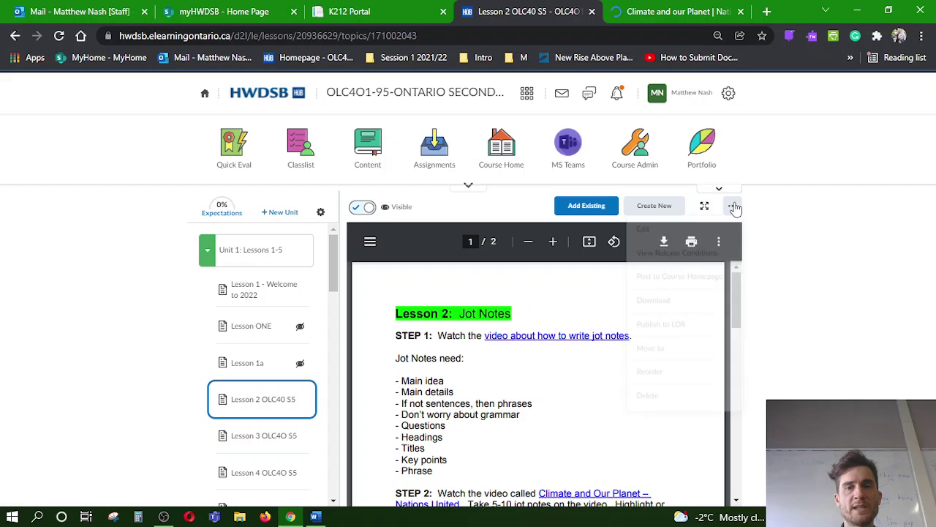
click(678, 304)
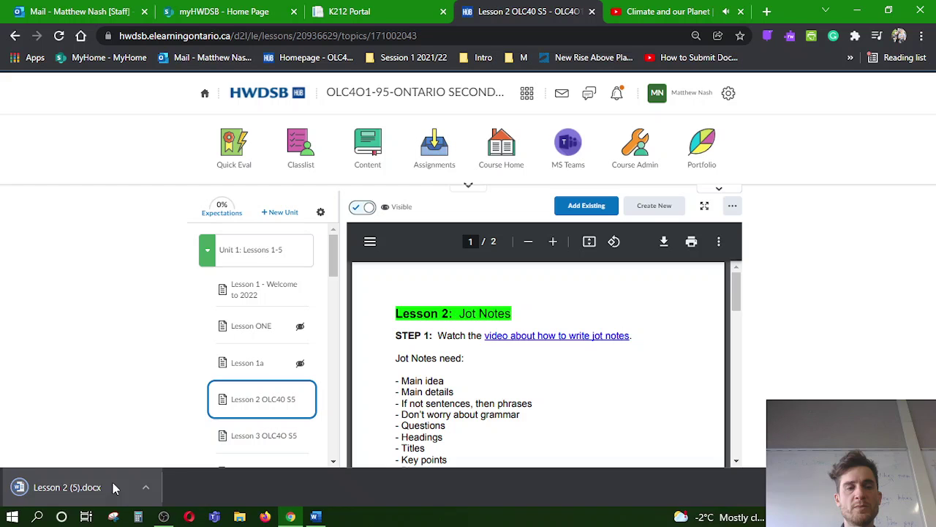
click(316, 516)
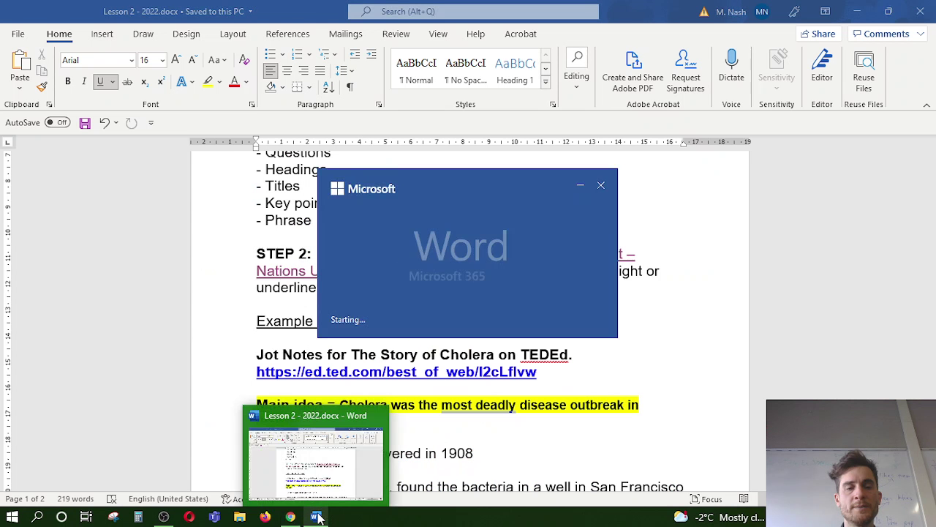
- Jump the Climate and our Planet video to its Chapter 1 title card and pause it
click(291, 518)
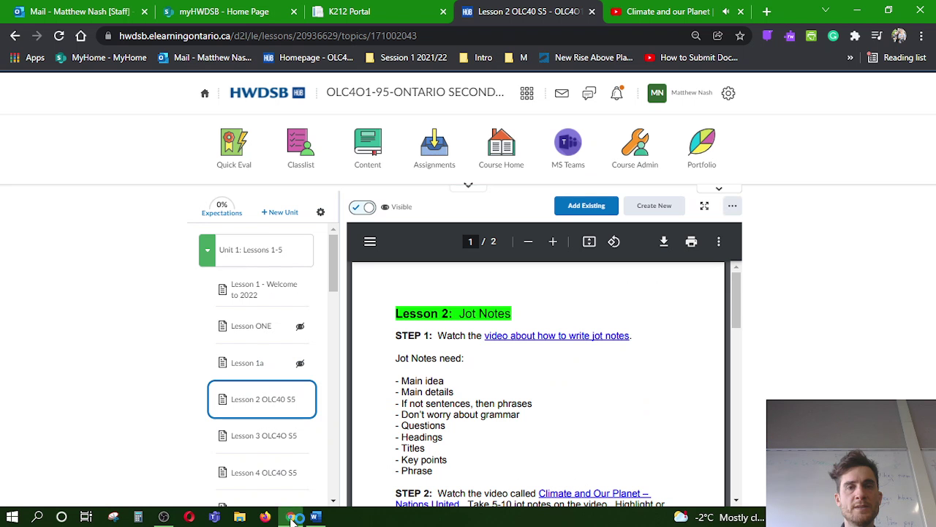
click(634, 8)
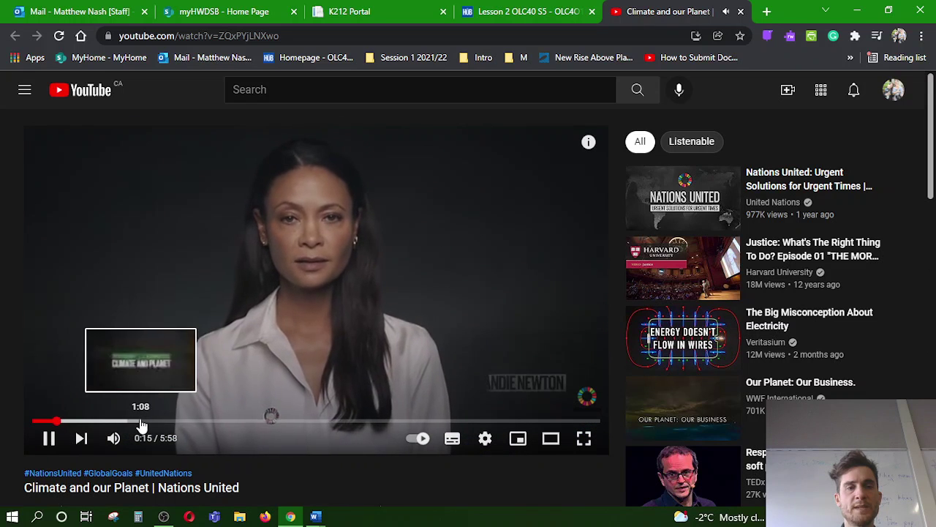
click(140, 422)
click(49, 438)
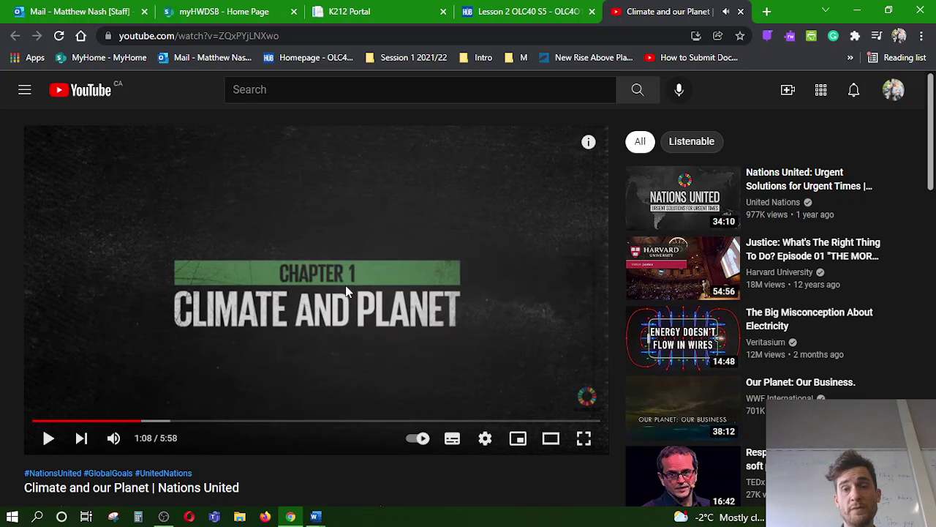
- Expand the video's full description, then return to the top of the page
scroll(298, 338, down, 1)
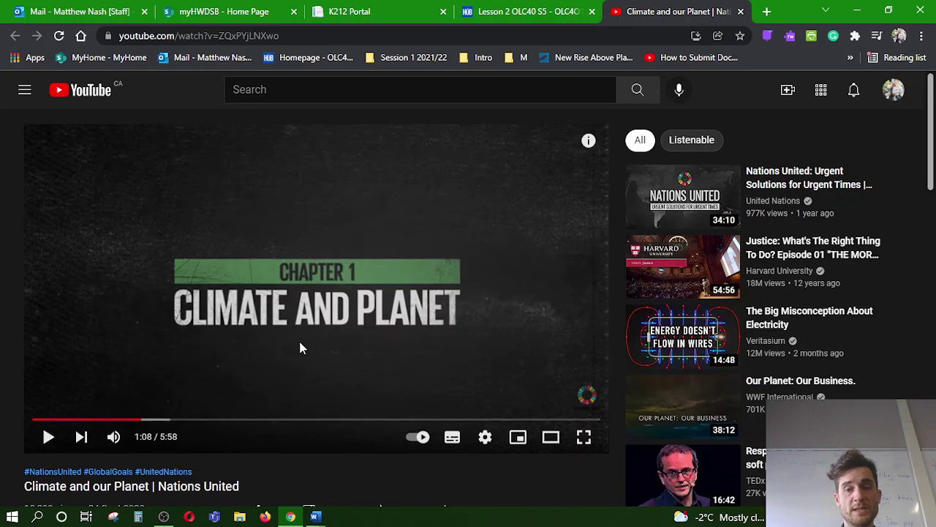
scroll(299, 346, down, 1)
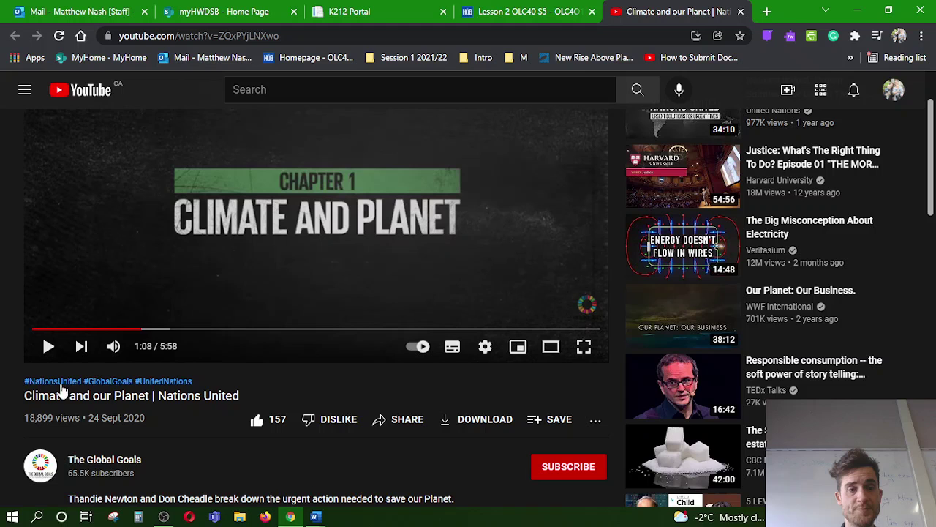
scroll(153, 433, down, 1)
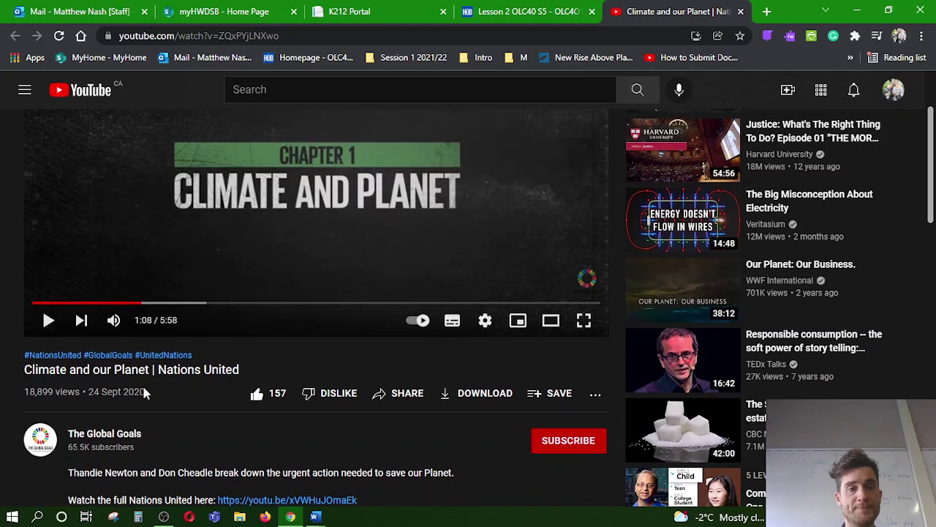
scroll(182, 423, down, 1)
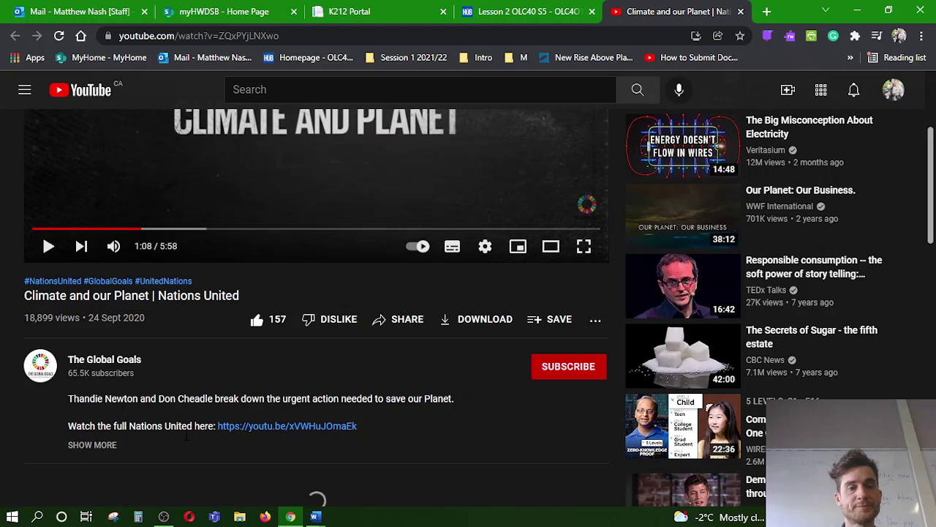
click(92, 445)
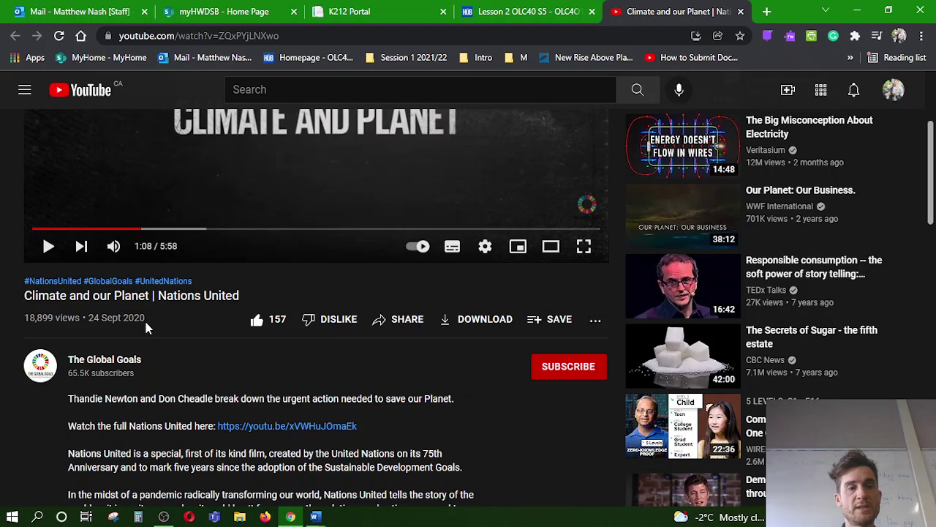
scroll(132, 354, up, 1)
scroll(133, 355, up, 2)
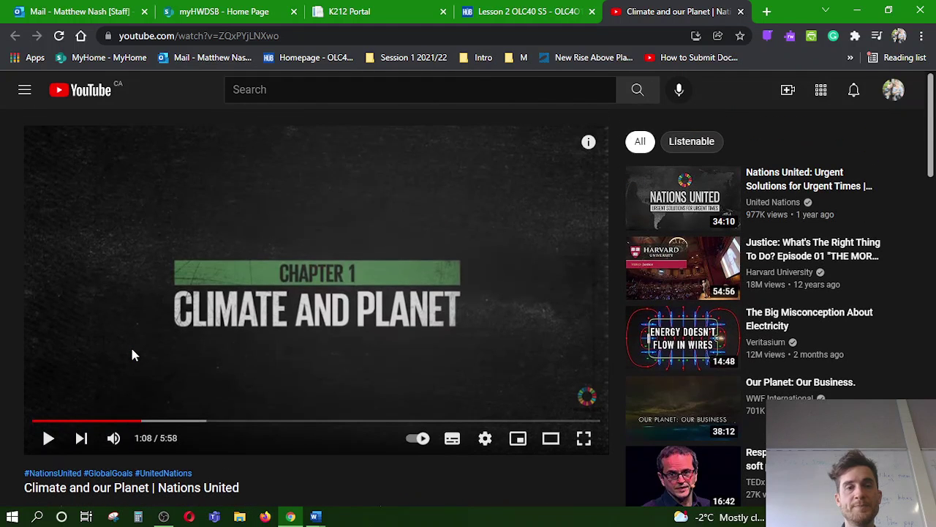
- Bring Lesson 2 (5).docx to the front in Word and enable editing
click(509, 9)
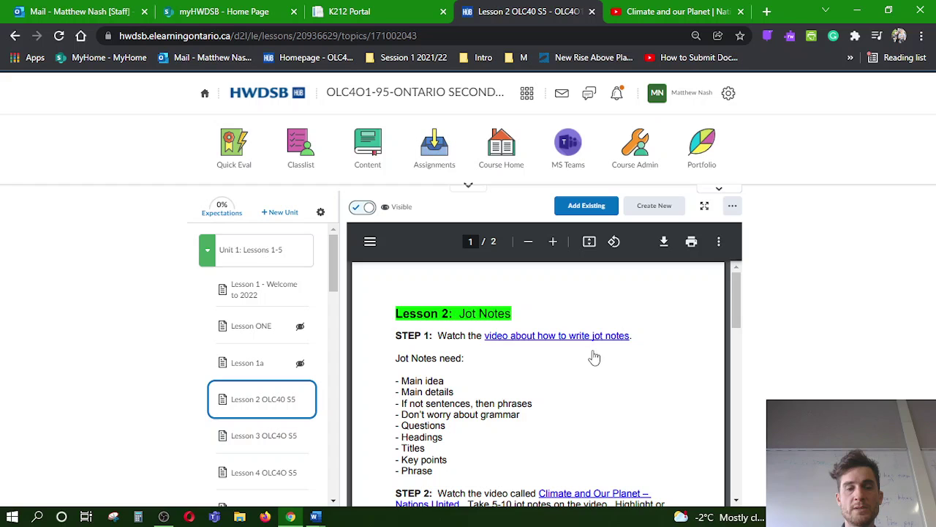
click(314, 518)
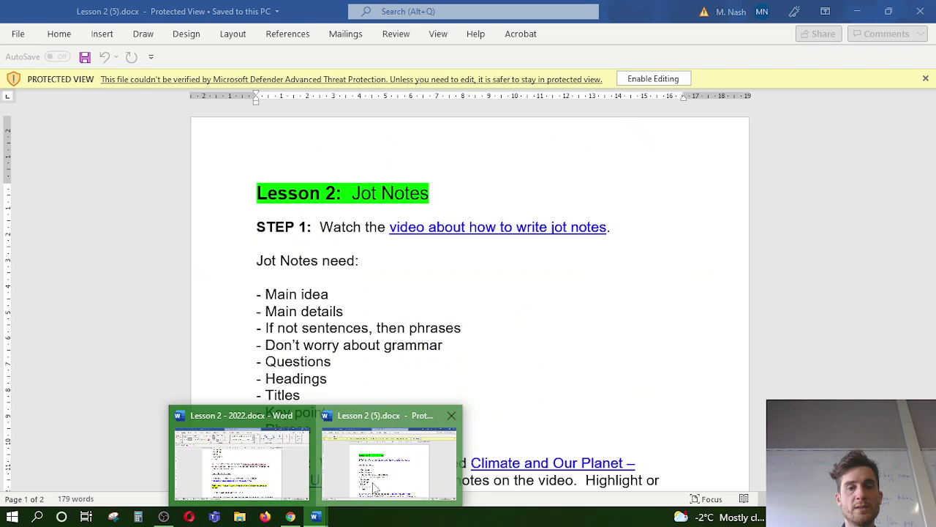
click(373, 482)
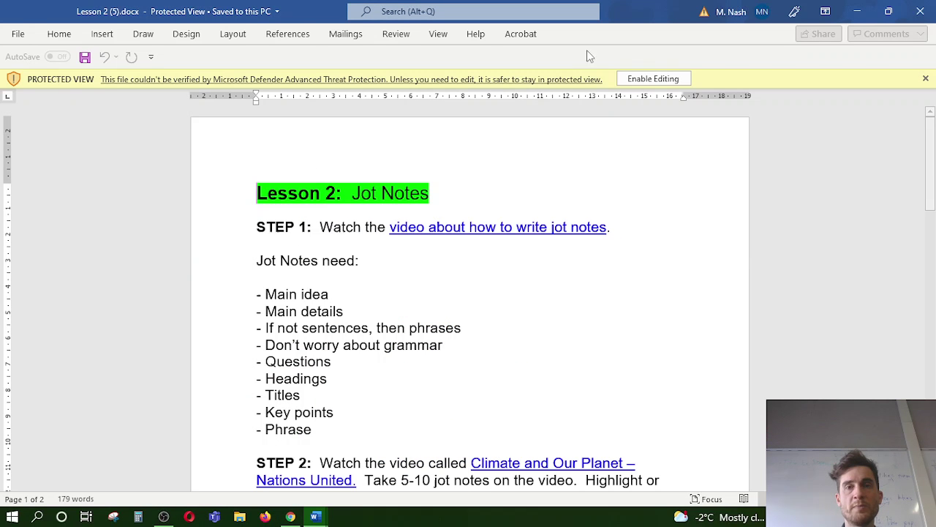
click(653, 79)
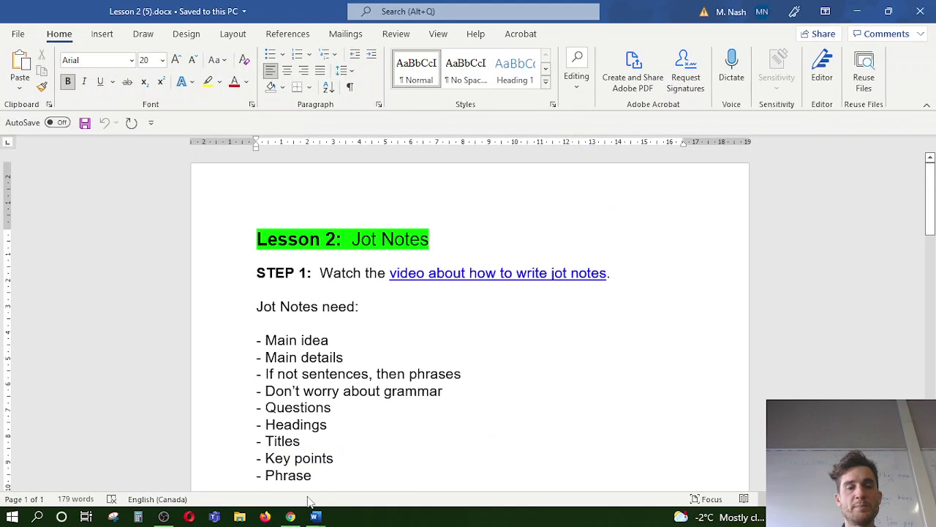
scroll(499, 418, down, 3)
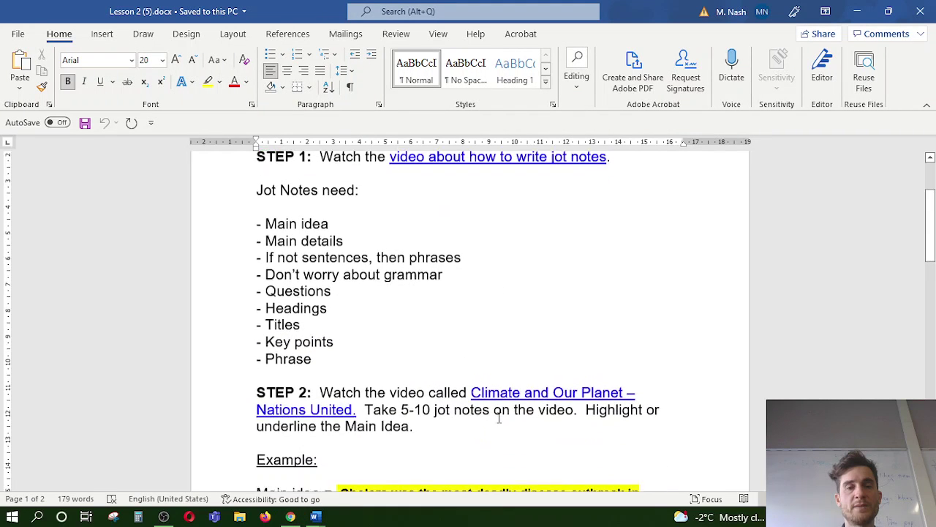
scroll(499, 418, down, 3)
scroll(499, 418, down, 3)
scroll(499, 418, down, 1)
scroll(499, 418, up, 1)
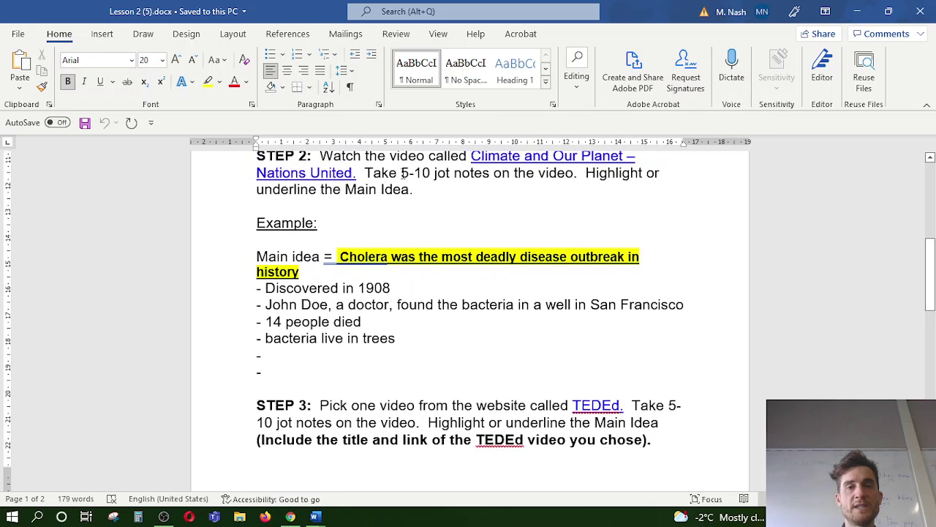
drag(402, 174, 434, 173)
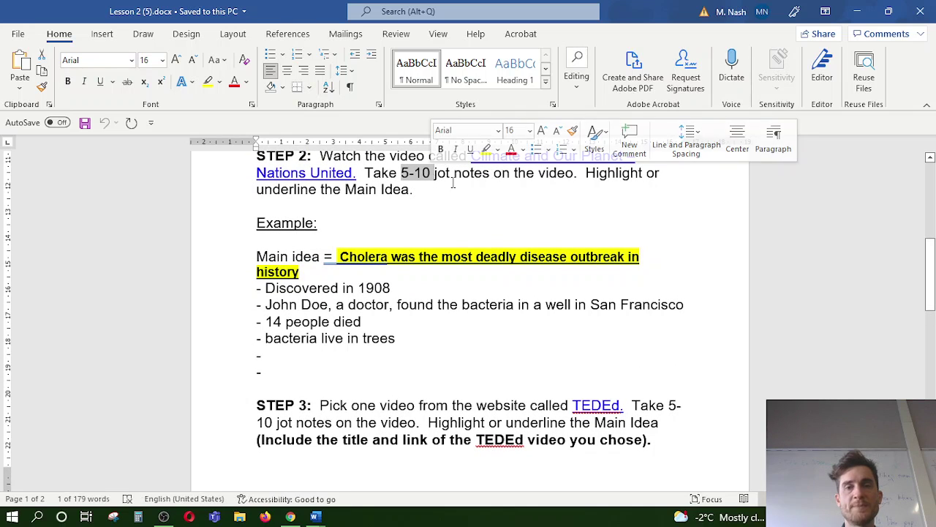
mouse_move(586, 173)
mouse_down()
mouse_move(562, 216)
mouse_move(419, 193)
mouse_up()
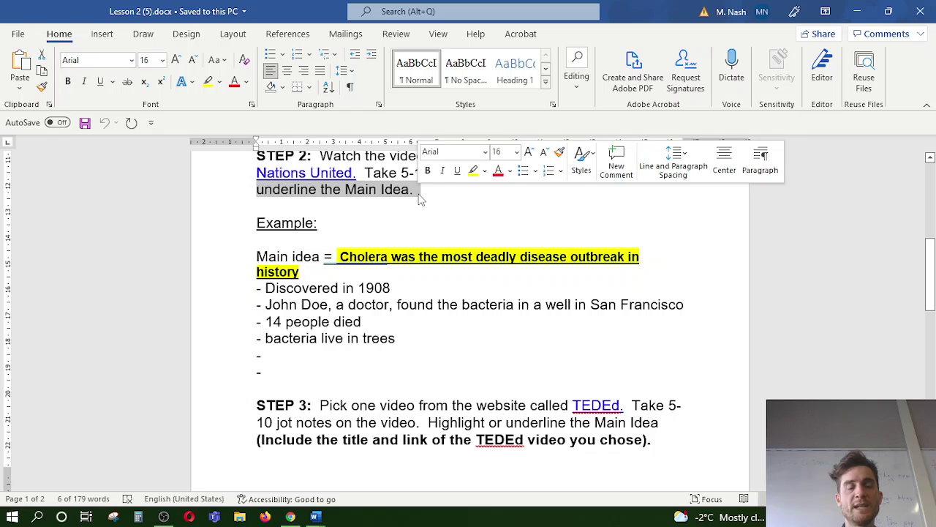
click(258, 254)
scroll(259, 253, down, 4)
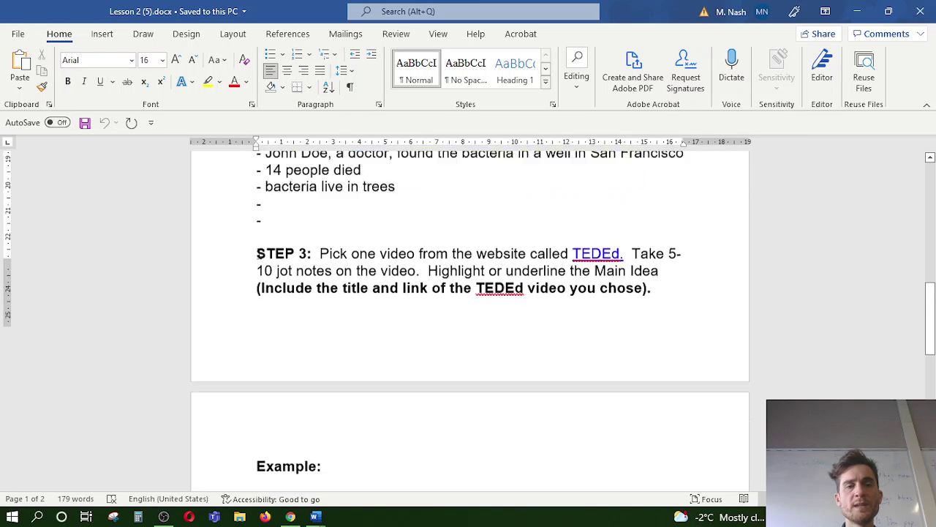
scroll(259, 253, down, 4)
scroll(256, 263, down, 2)
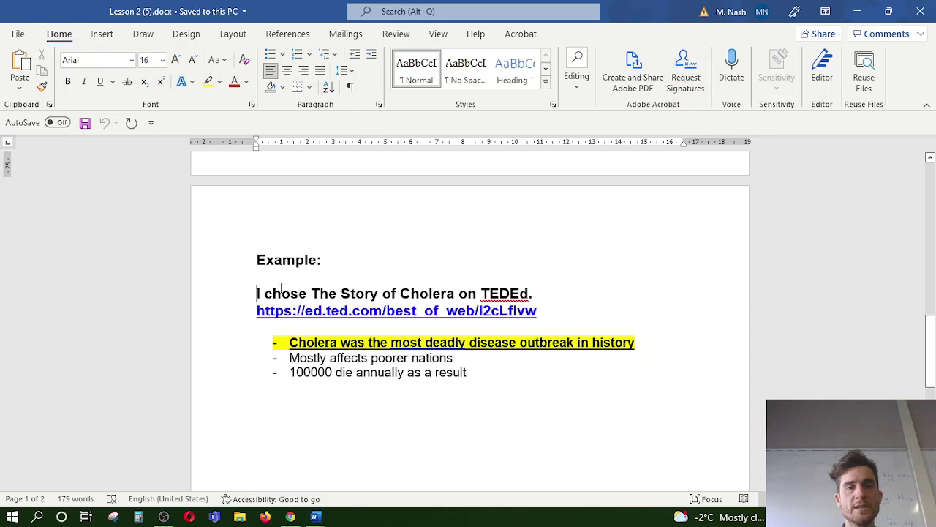
drag(281, 288, 532, 324)
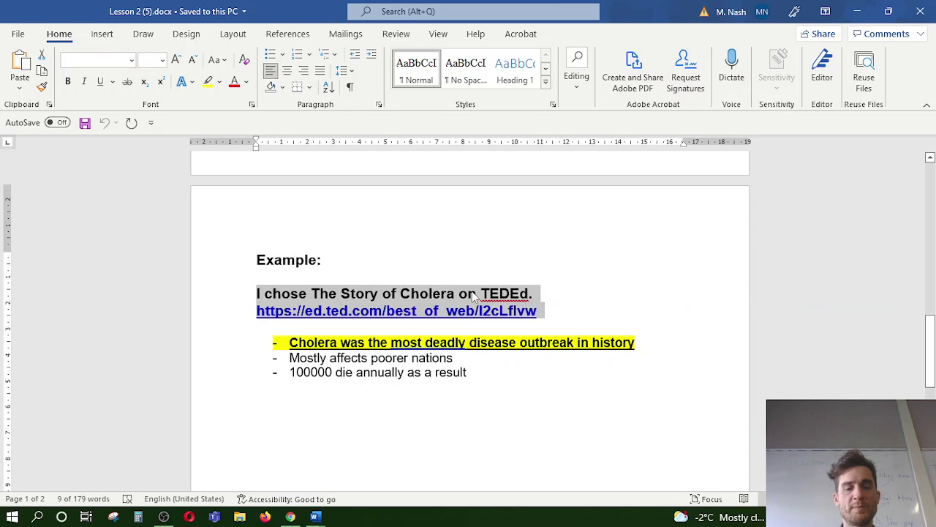
scroll(380, 258, up, 6)
scroll(330, 228, up, 5)
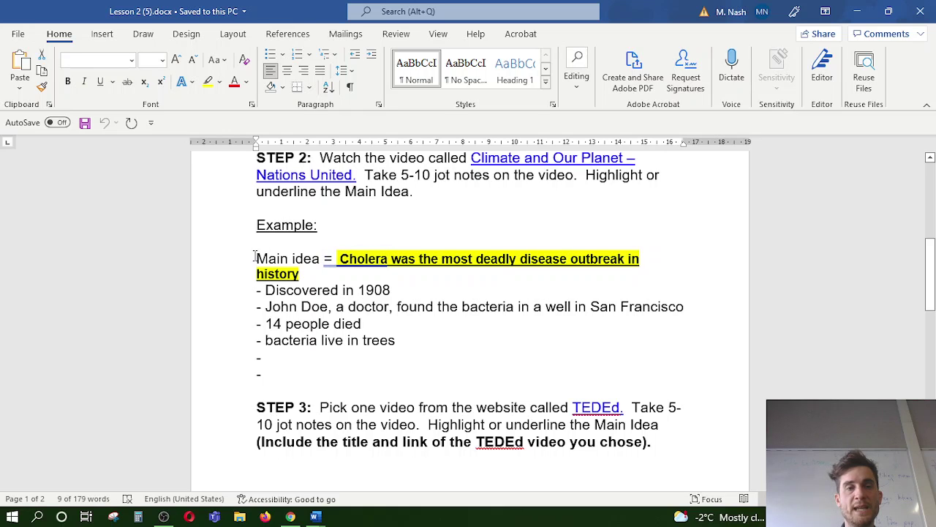
- Select the Main idea example line in the Step 2 notes, then place the cursor after 1908
drag(256, 258, 344, 289)
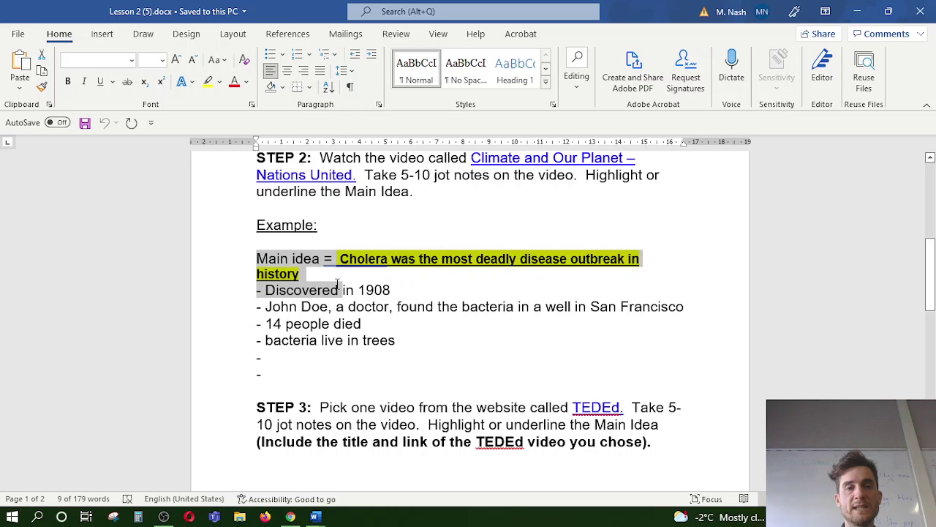
drag(323, 258, 388, 260)
click(295, 262)
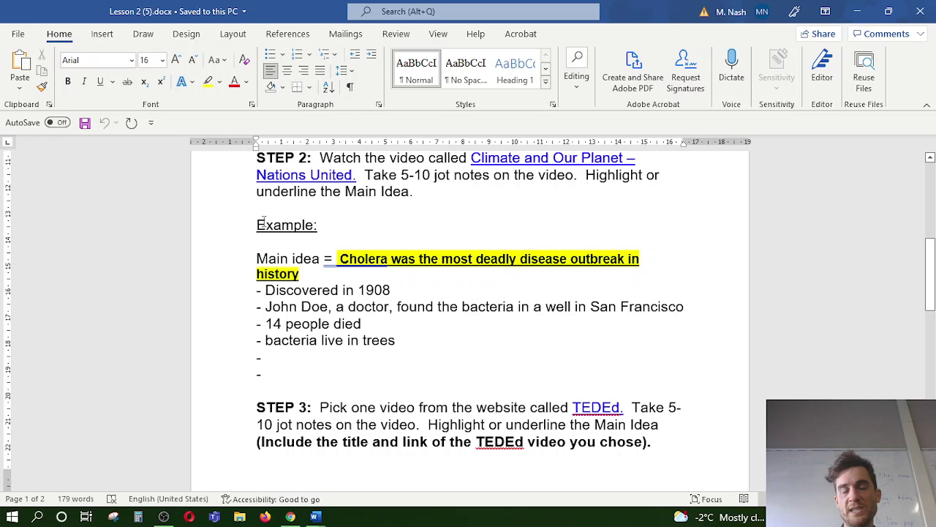
drag(256, 258, 313, 272)
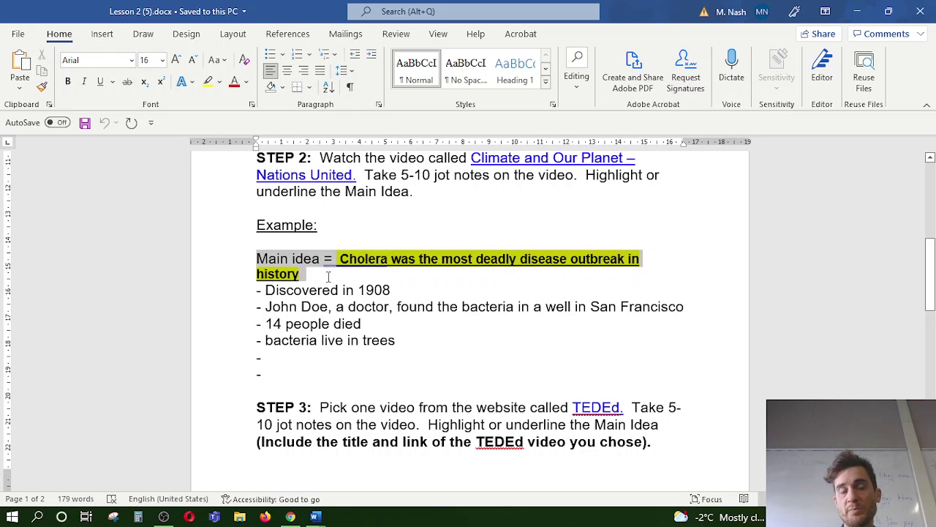
click(398, 289)
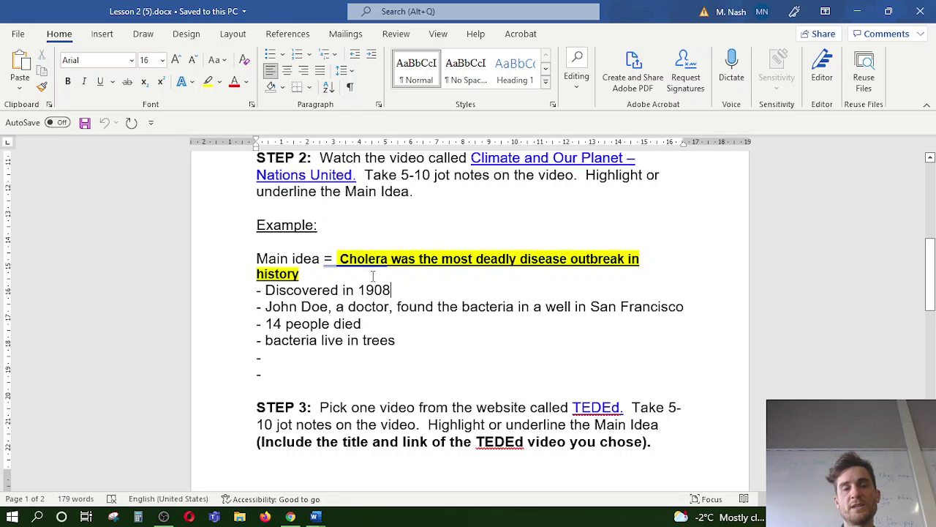
- Space out the Step 2 example notes with blank lines around 'Discovered in 1908'
click(256, 290)
key(Return)
key(Down)
key(Return)
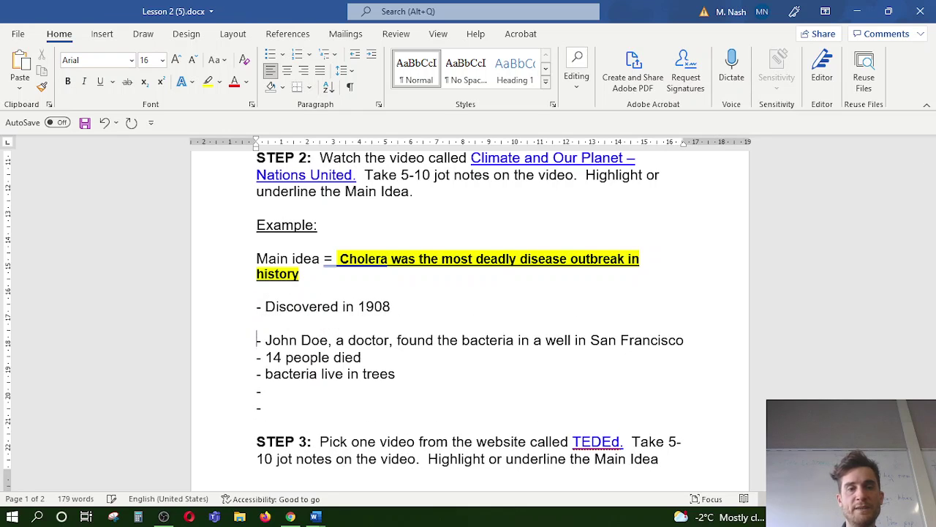
key(Return)
key(Down)
key(Return)
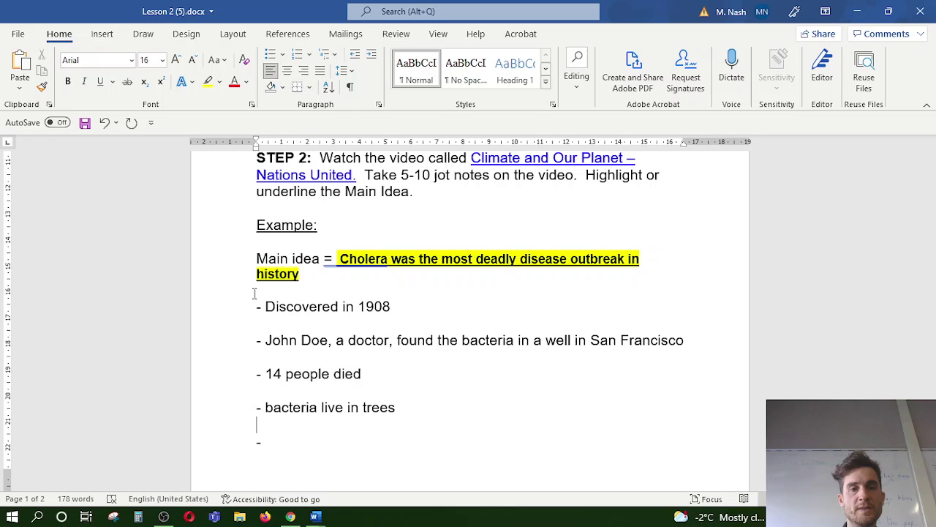
- Delete the stray trailing space after the last dash in the example
double_click(289, 446)
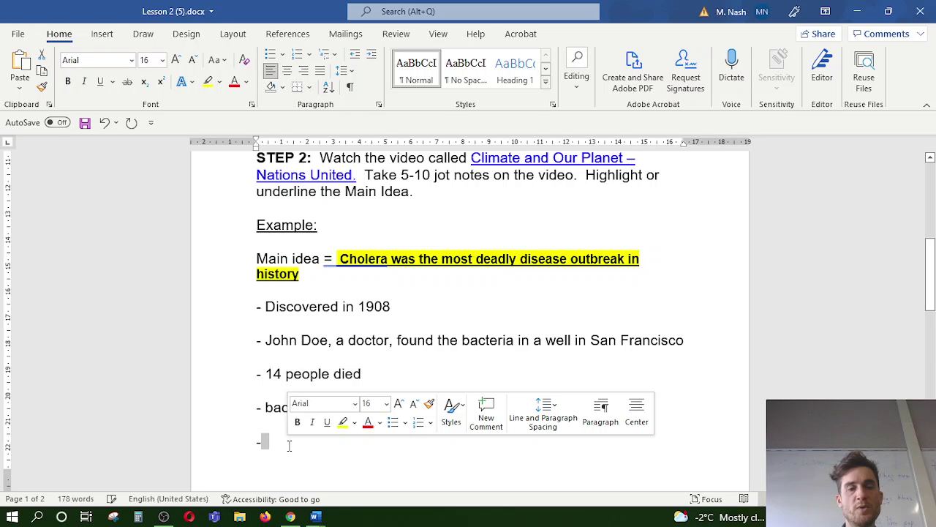
key(BackSpace)
scroll(278, 444, down, 1)
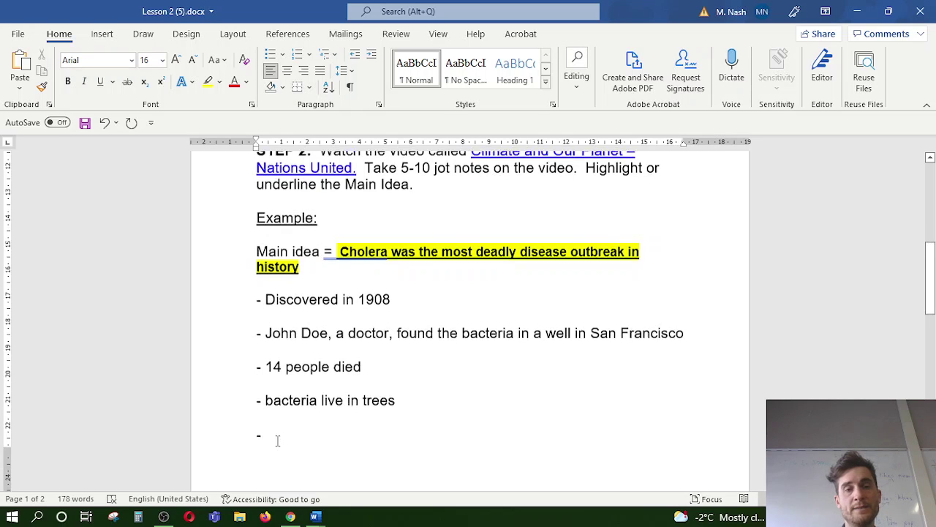
scroll(276, 441, up, 1)
scroll(277, 441, up, 1)
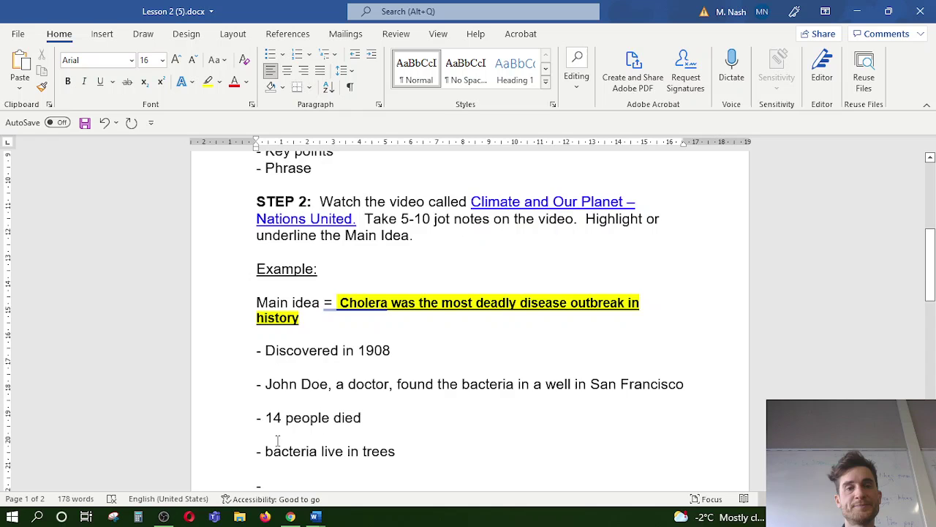
scroll(277, 441, down, 3)
scroll(277, 441, down, 10)
scroll(278, 441, up, 4)
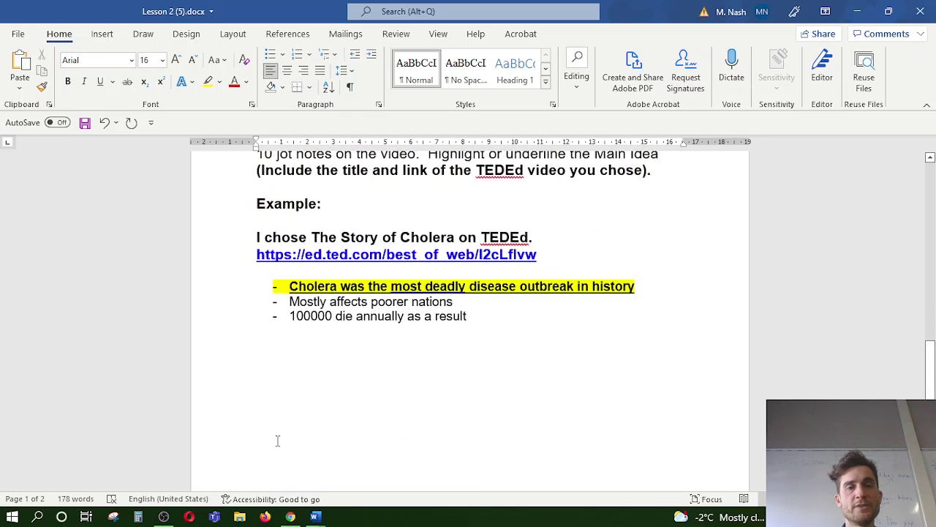
scroll(277, 441, up, 2)
- Open the Step 3 TEDEd link, skipping the Safe Links verification
click(547, 281)
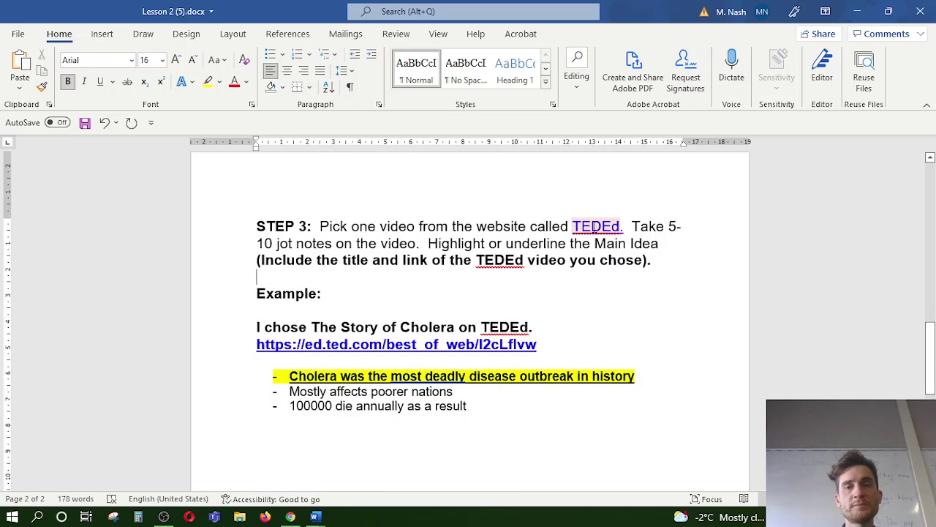
ctrl+click(596, 228)
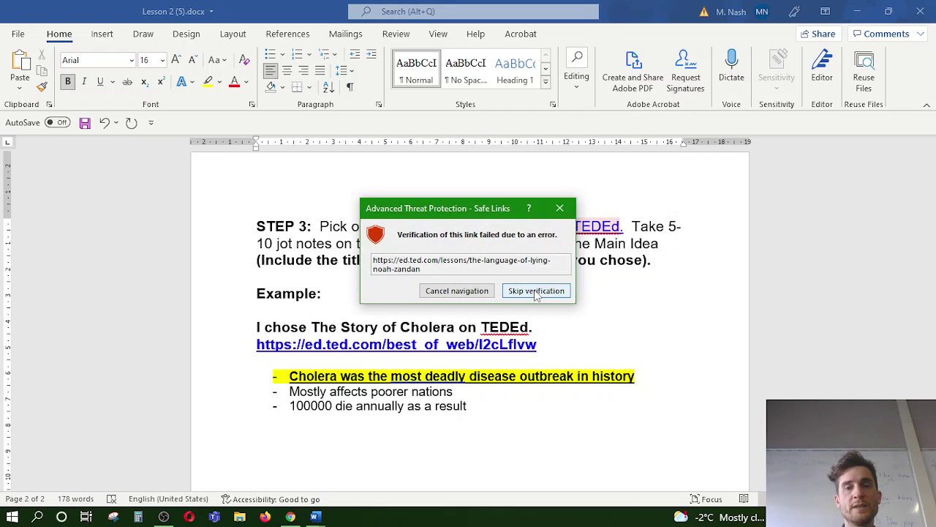
click(536, 291)
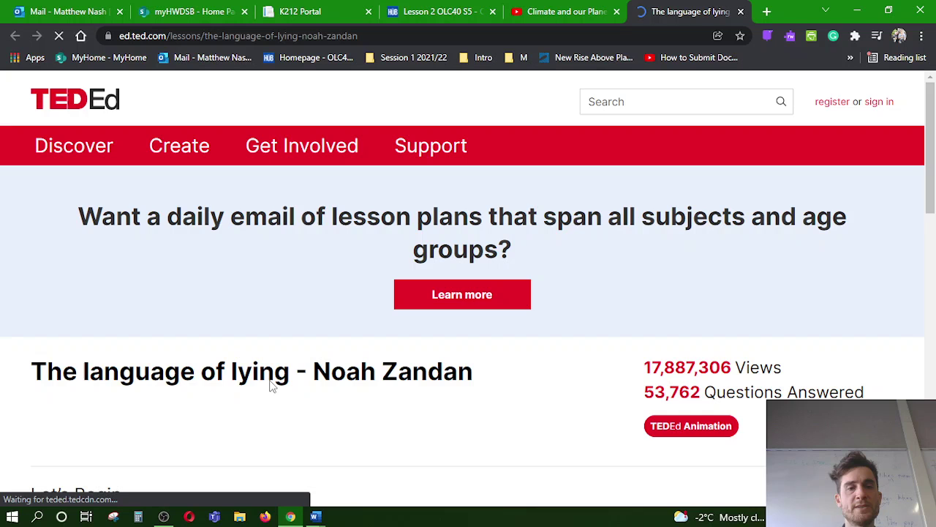
- Go from the Noah Zandan lesson page to the TED-Ed Lessons listing
scroll(195, 411, down, 1)
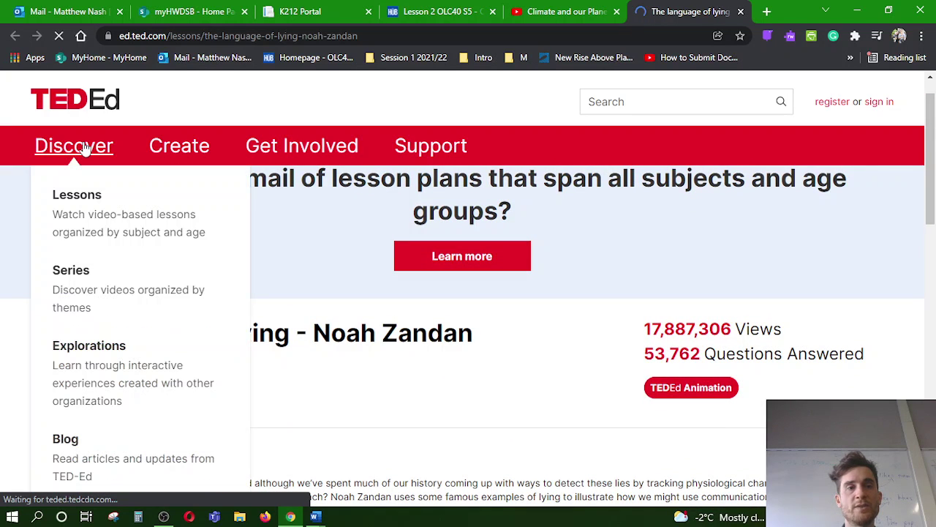
mouse_move(74, 145)
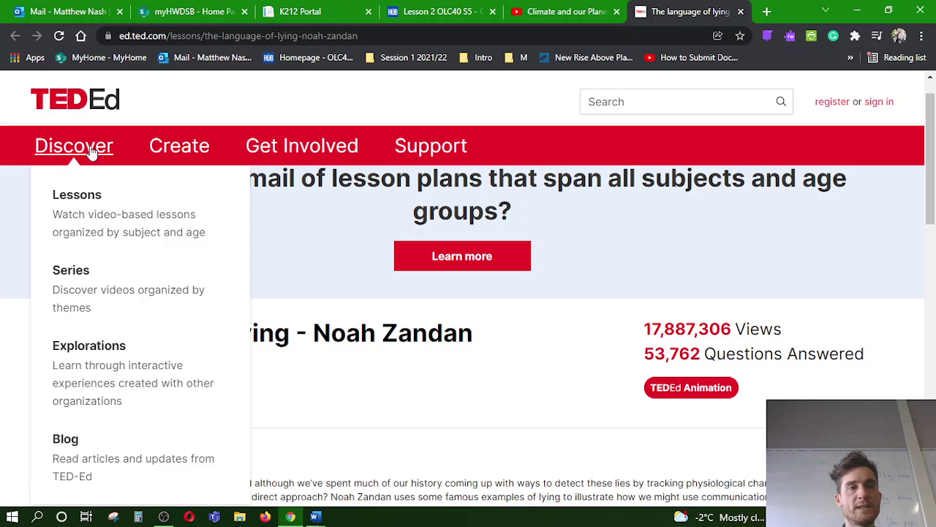
click(88, 197)
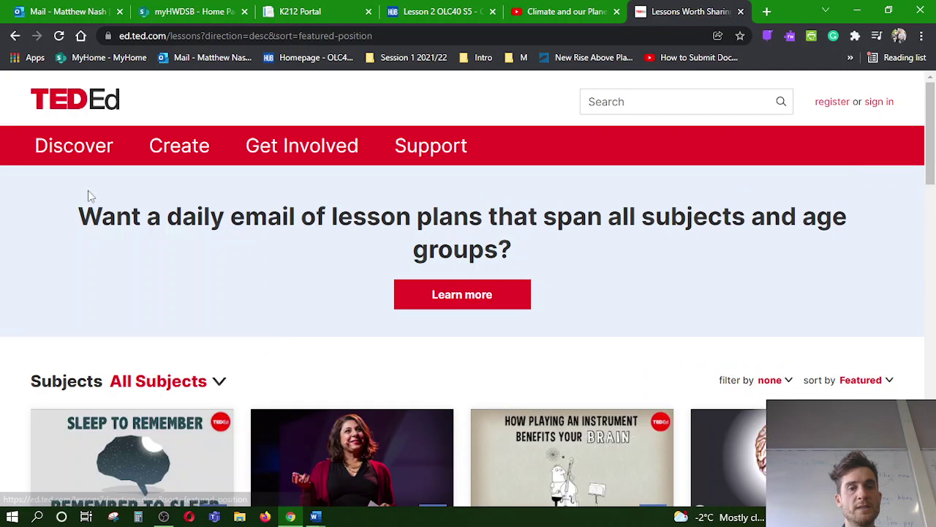
- Browse the All Subjects and filter-by dropdowns, including Student Level choices
scroll(181, 300, down, 1)
scroll(182, 299, up, 1)
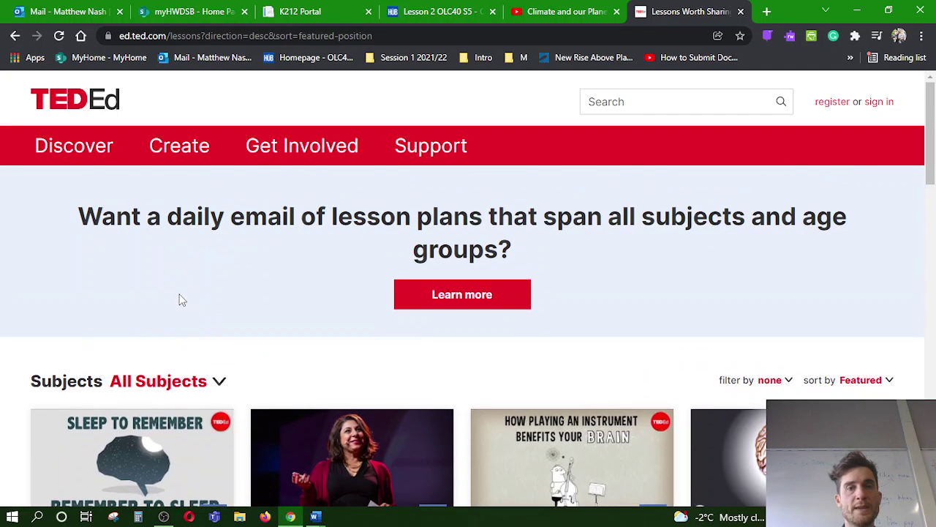
click(222, 382)
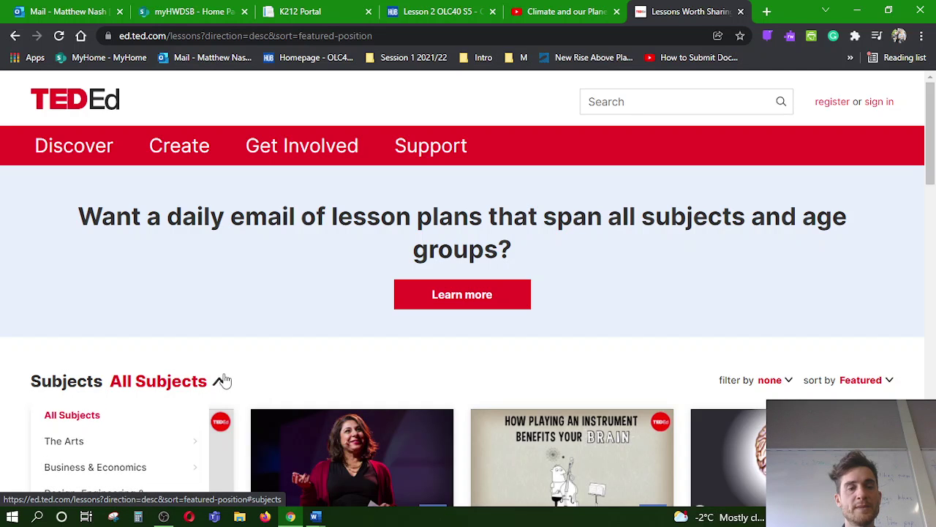
click(792, 385)
scroll(793, 385, down, 1)
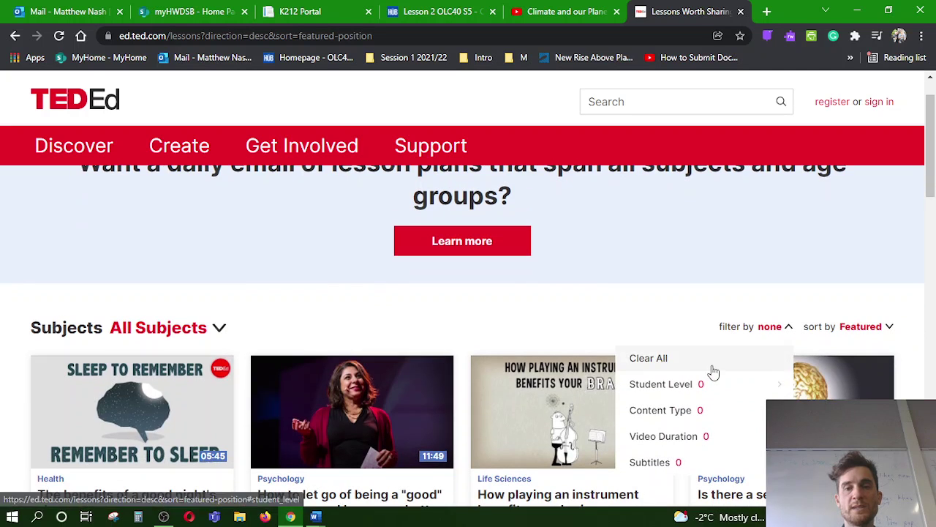
click(684, 386)
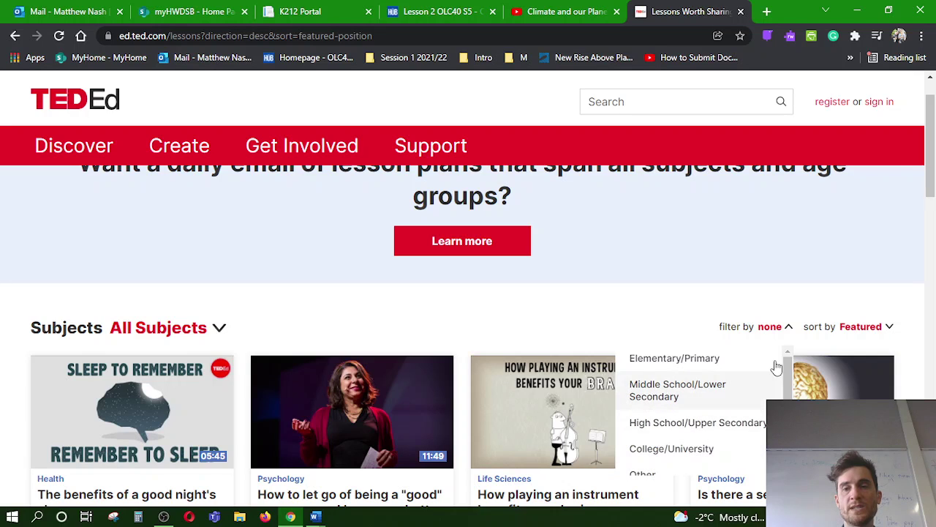
- Sort the lessons by Most Video Views and scroll through the results
click(855, 330)
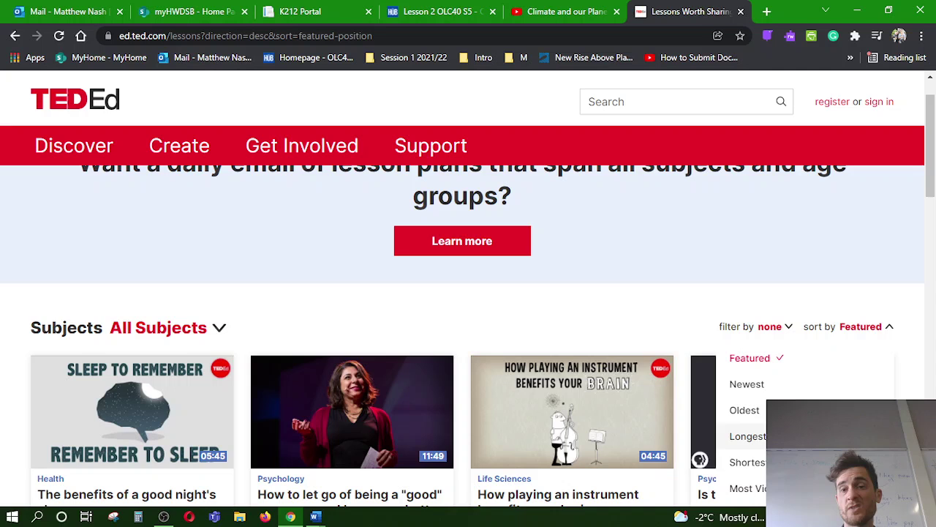
scroll(761, 393, down, 1)
scroll(783, 392, down, 1)
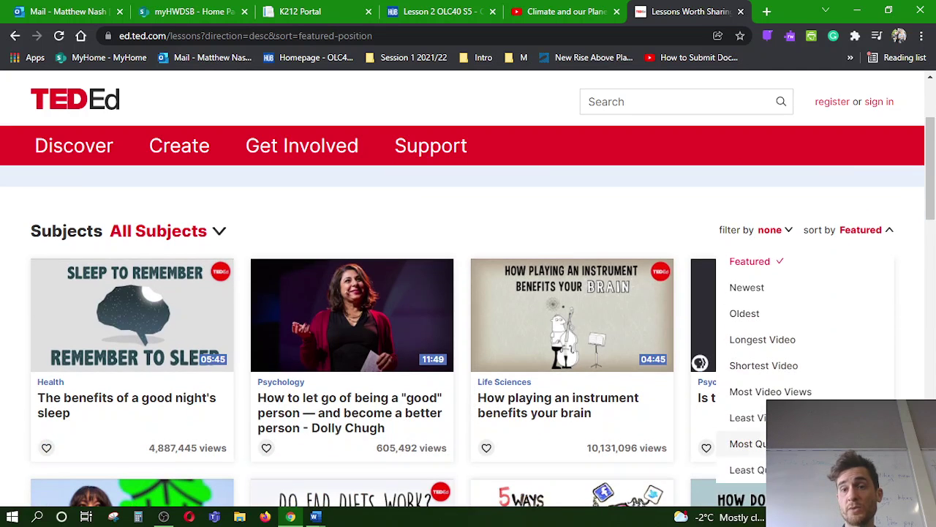
click(784, 392)
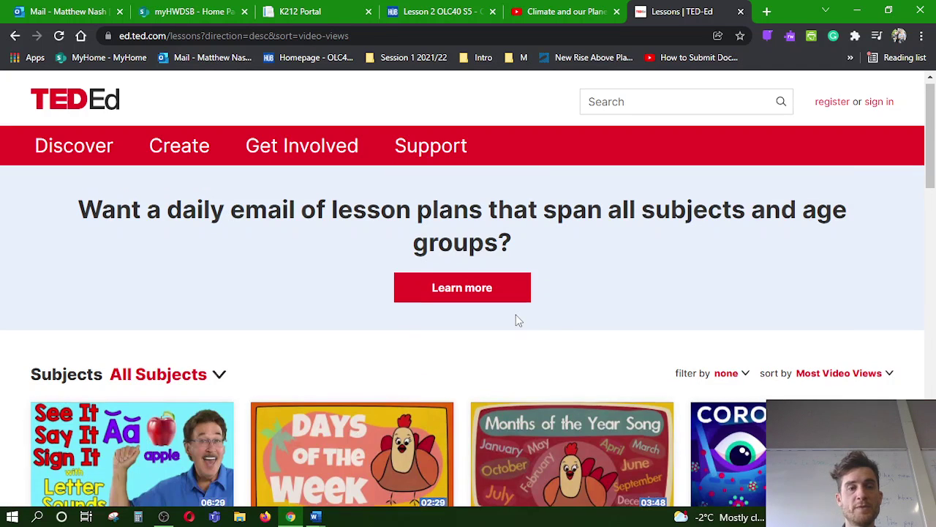
scroll(517, 322, down, 3)
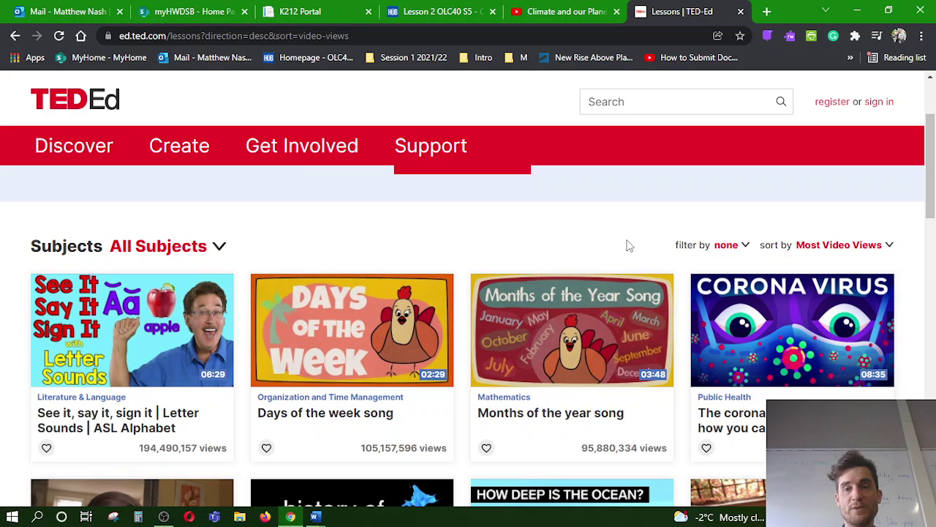
scroll(825, 307, down, 1)
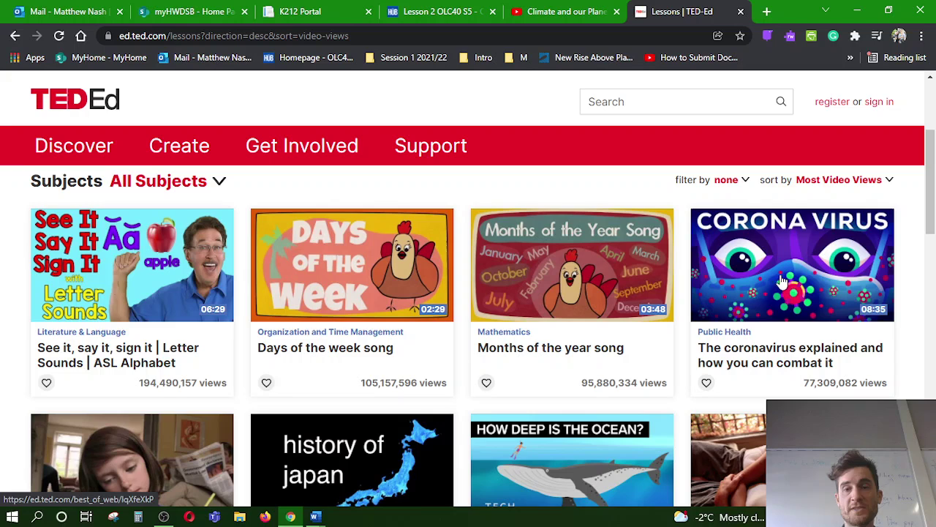
scroll(829, 286, down, 1)
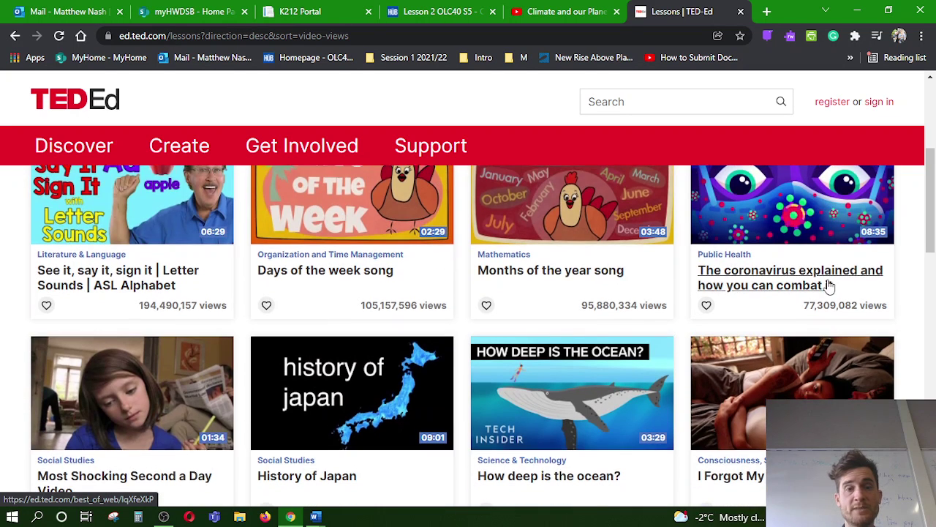
scroll(829, 285, down, 1)
scroll(829, 287, up, 1)
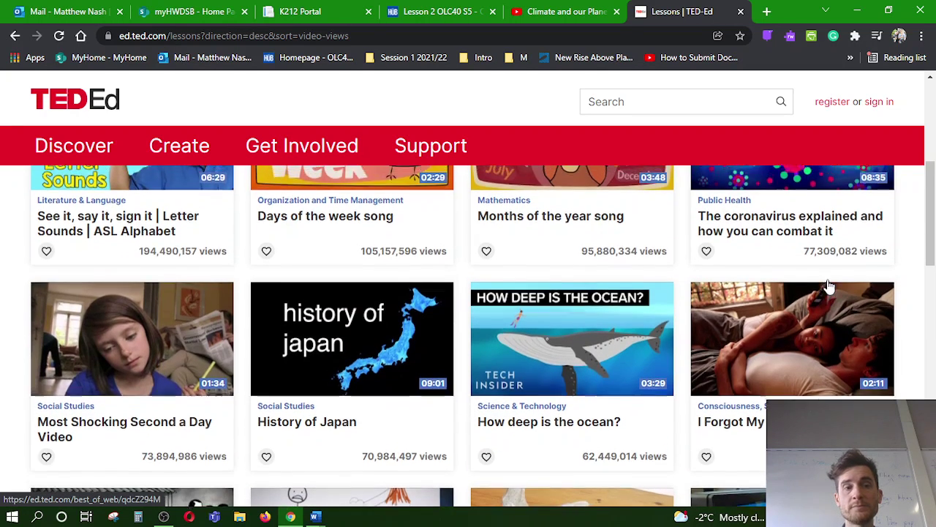
scroll(829, 287, up, 3)
scroll(827, 286, up, 1)
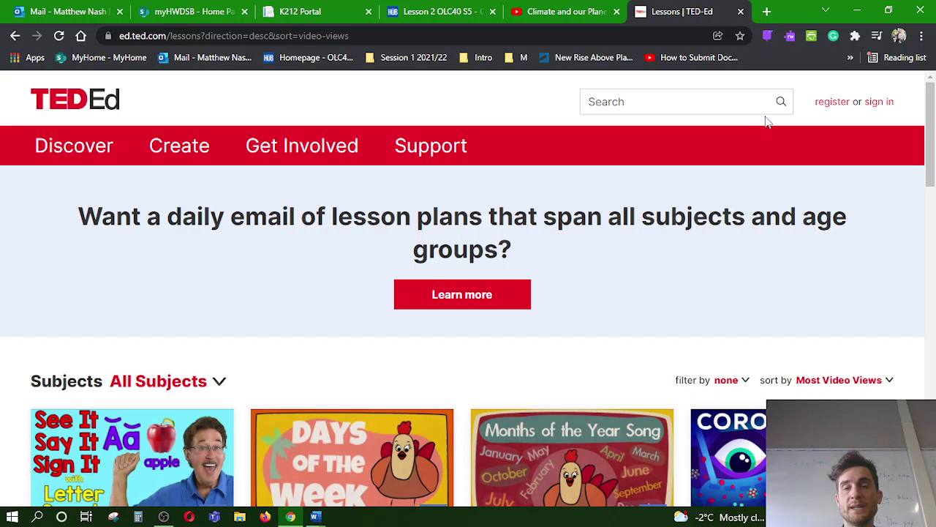
- Search TED-Ed lessons with 'ta' and scroll through the tattoo results
click(671, 102)
text(tattoo)
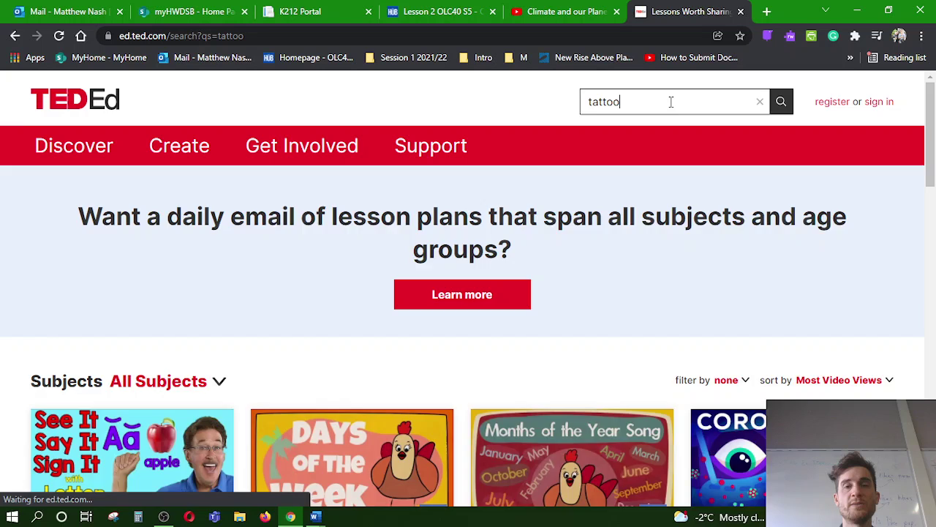
scroll(501, 273, down, 2)
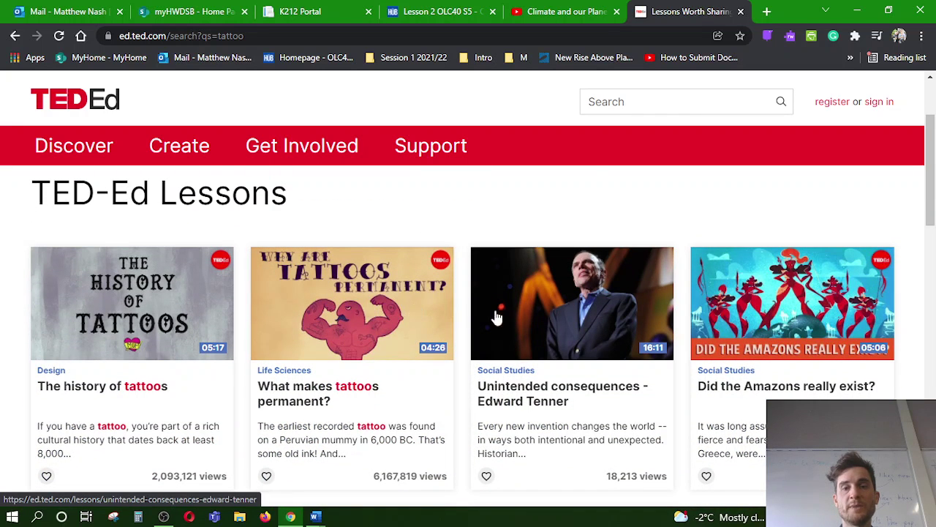
scroll(766, 353, down, 1)
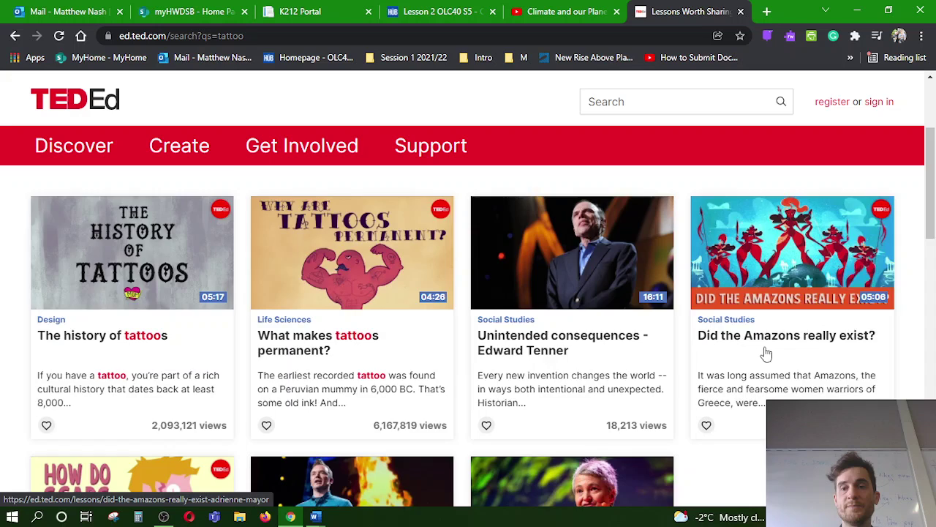
scroll(766, 353, down, 1)
scroll(767, 353, down, 1)
scroll(767, 354, up, 5)
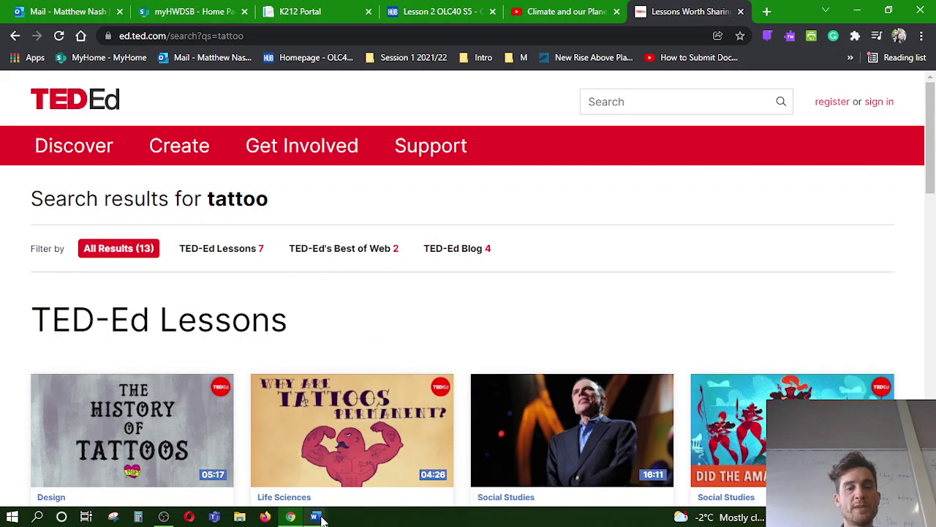
- Back in Word, insert an unbulleted blank line above the 'Mostly affects' note
mouse_move(315, 517)
click(373, 475)
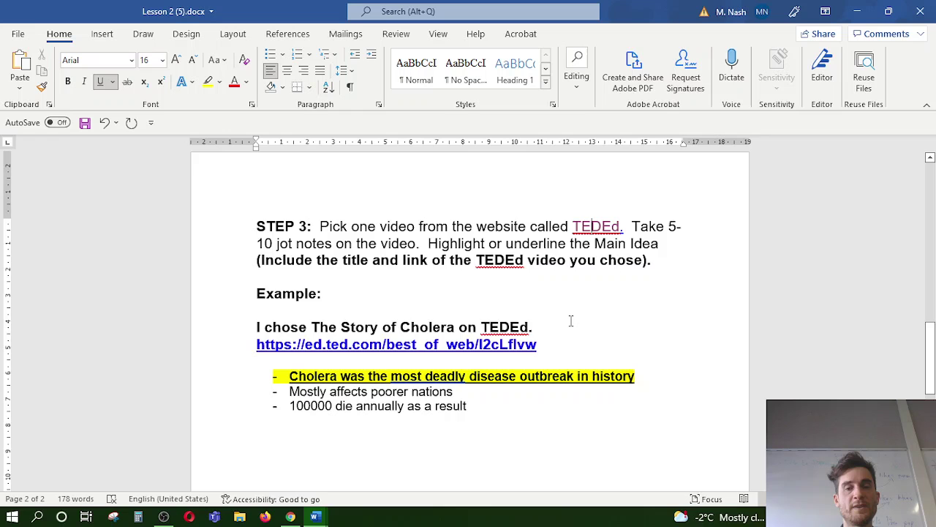
scroll(570, 320, down, 2)
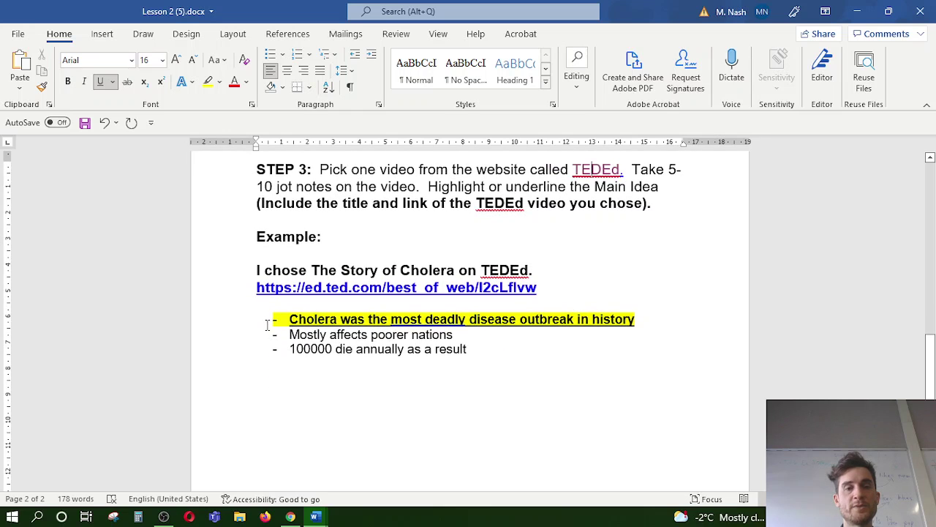
click(270, 322)
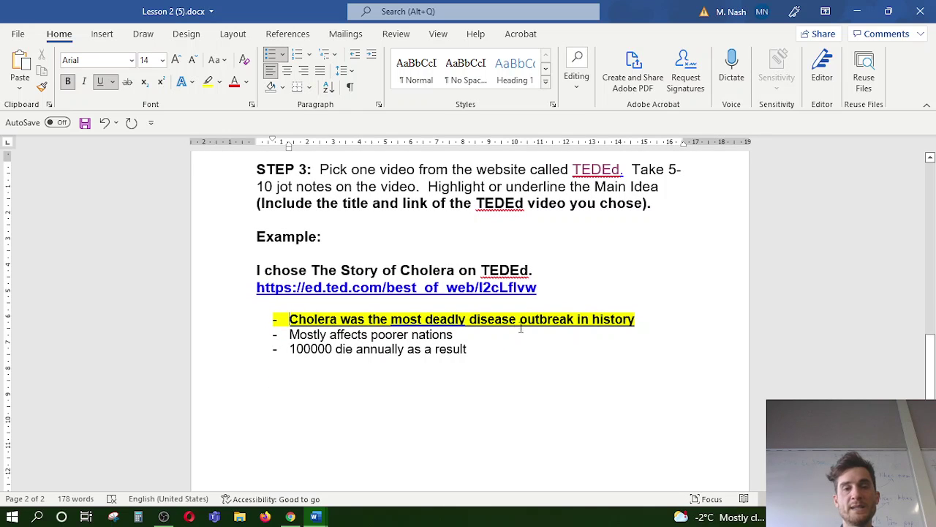
click(271, 337)
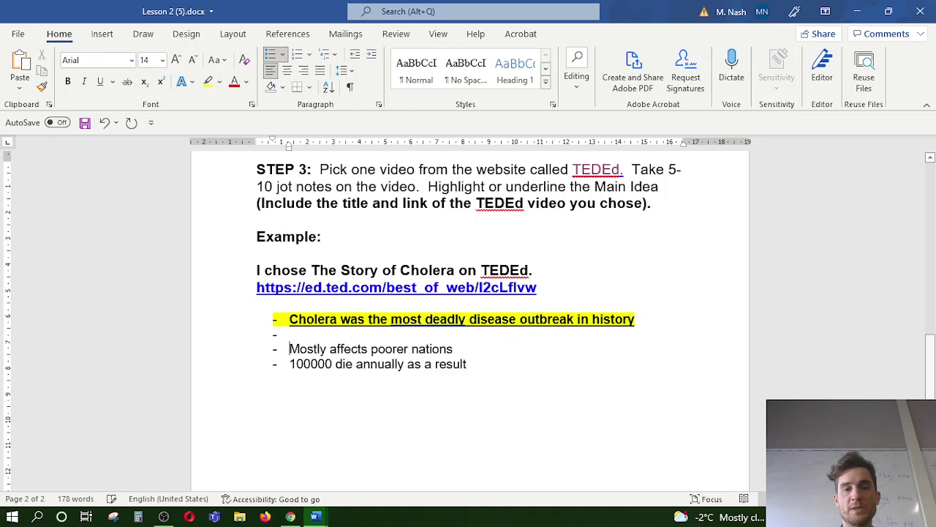
key(Return)
key(BackSpace)
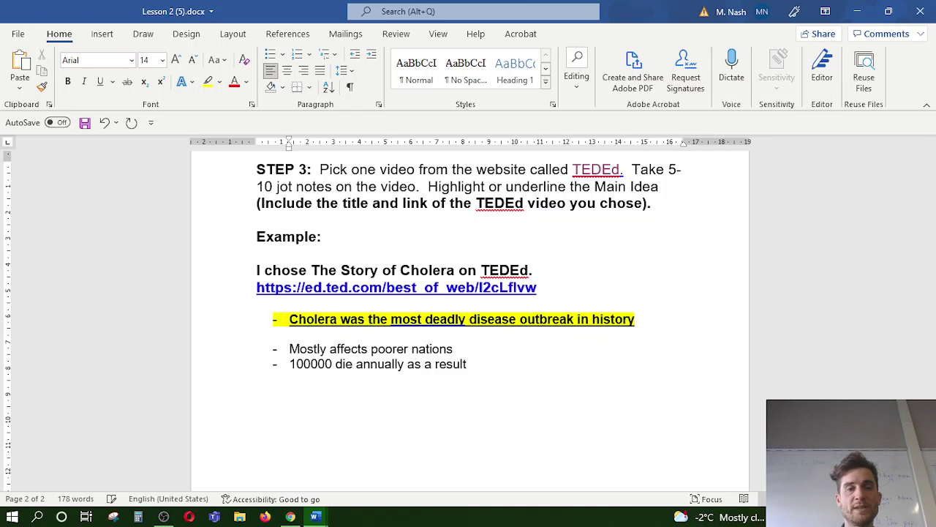
- Prefix the Cholera note with 'Main Idea:' and move it out of the bullets to the margin
key(Up)
text(Ma)
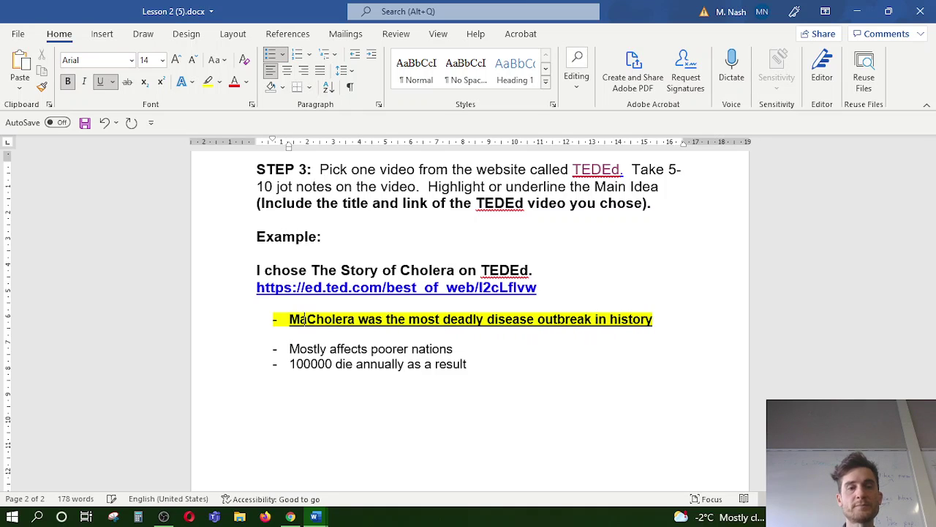
text(in ID)
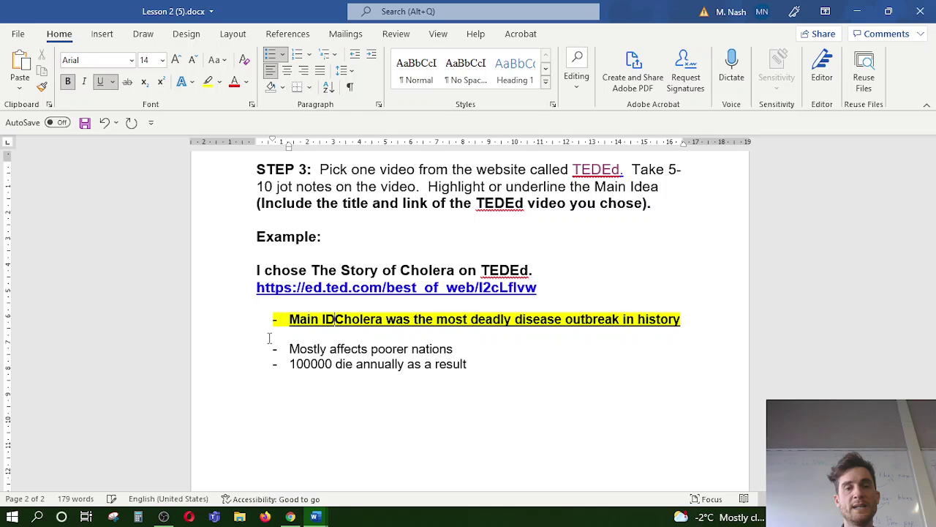
key(BackSpace)
text(dea:)
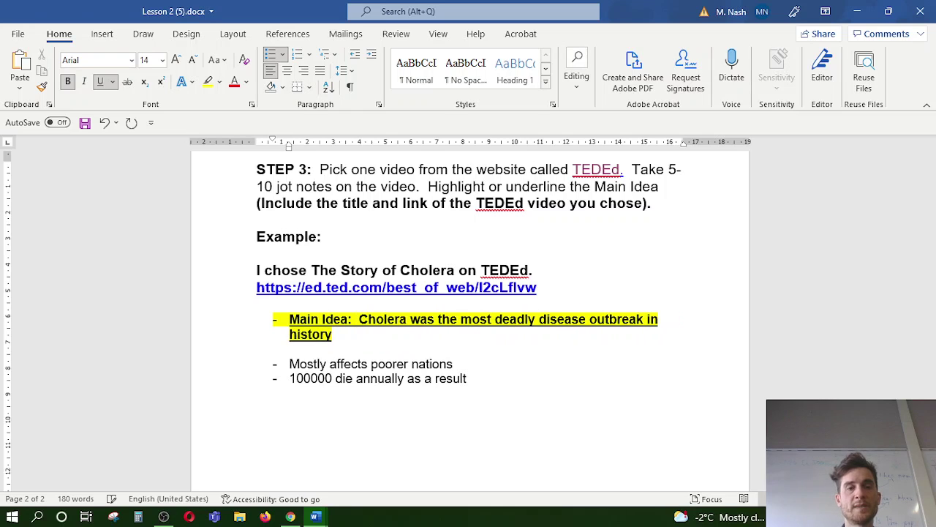
key(BackSpace)
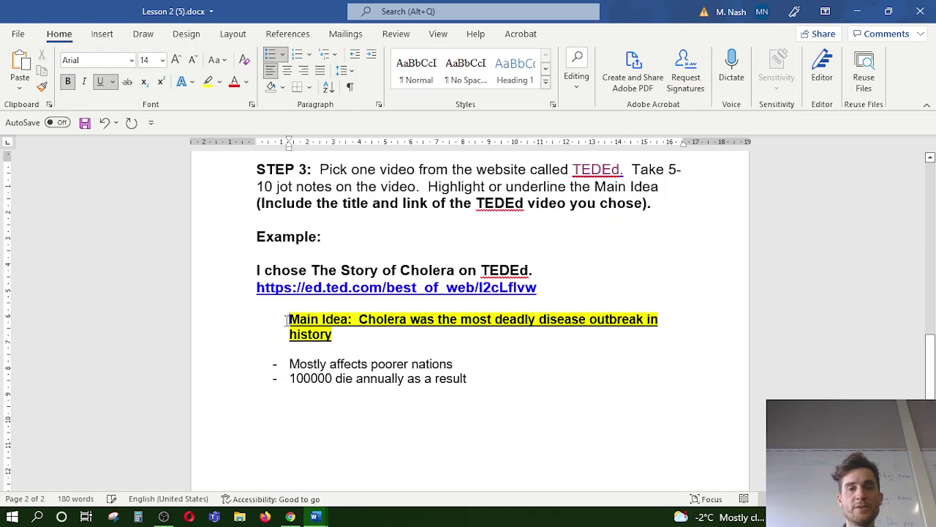
key(BackSpace)
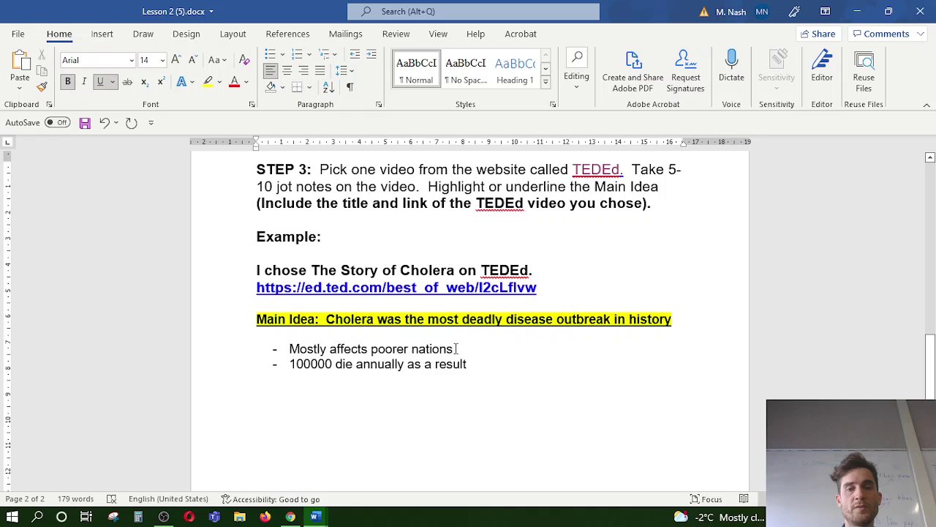
- Add an unbulleted blank line after the 'Mostly affects' note
click(455, 349)
key(Return)
key(BackSpace)
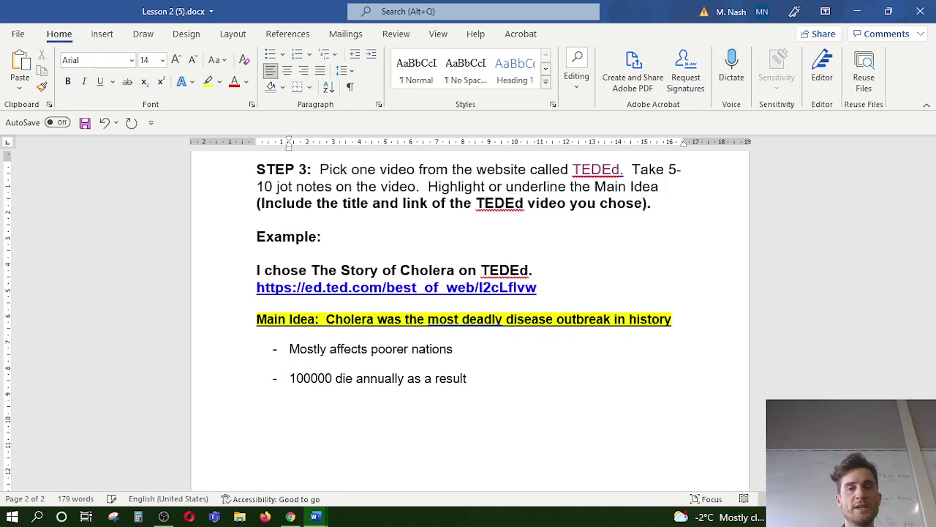
scroll(468, 321, up, 5)
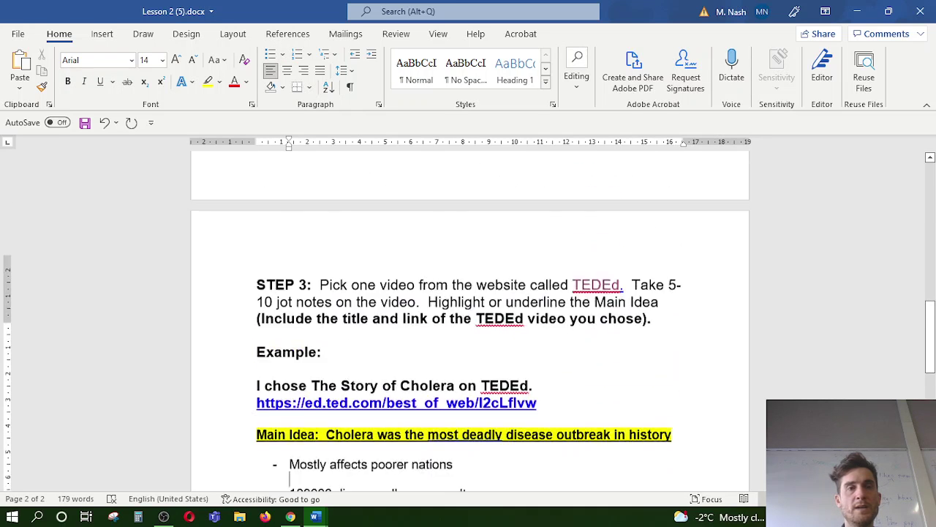
scroll(447, 169, up, 3)
scroll(447, 169, up, 9)
scroll(447, 169, up, 9)
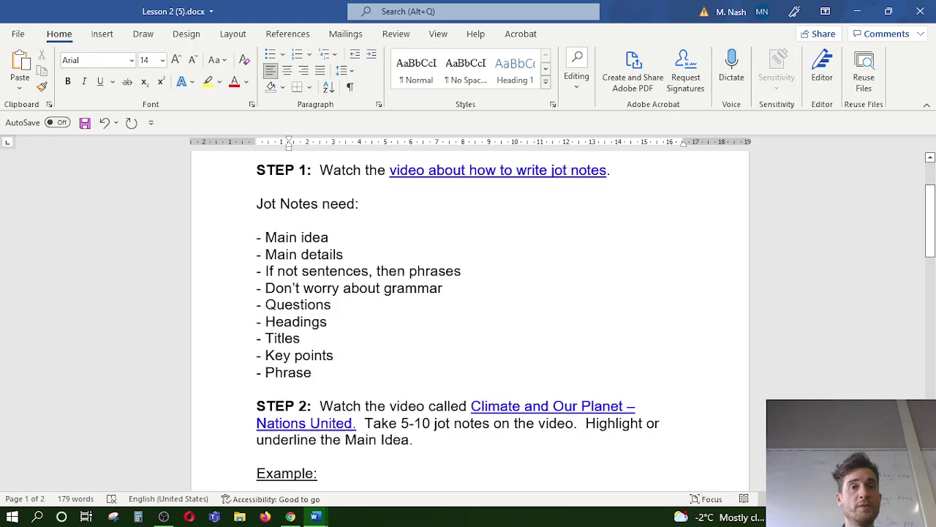
scroll(447, 169, up, 5)
- Run the Editor spelling check, review the suggestions for TEDEd, and leave the word unchanged
click(397, 35)
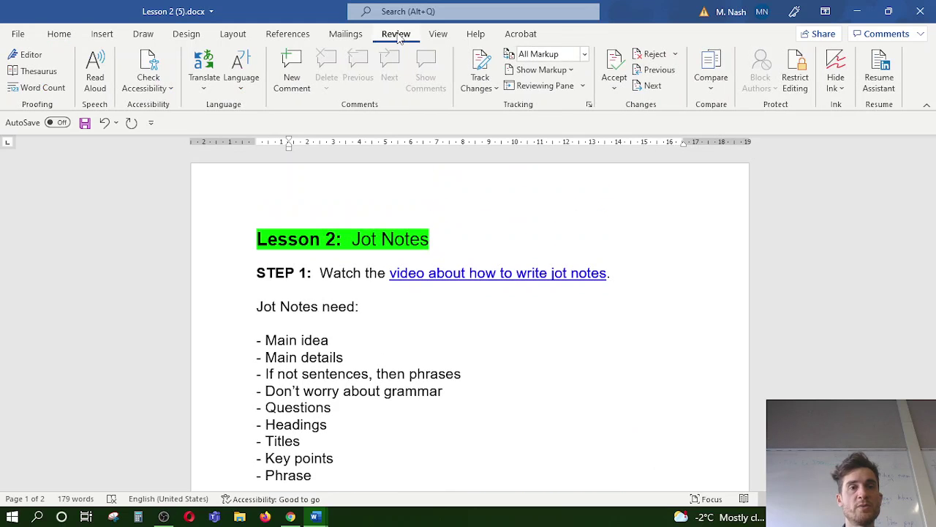
click(29, 55)
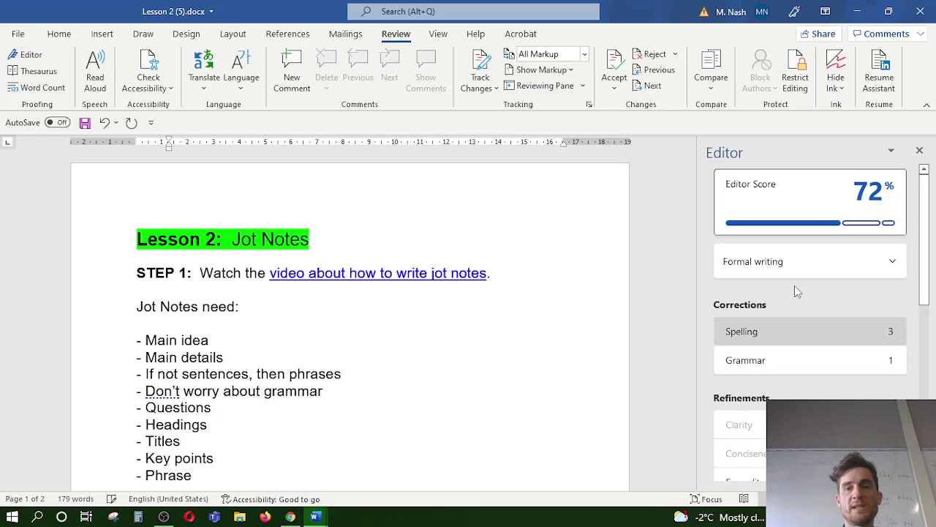
click(790, 331)
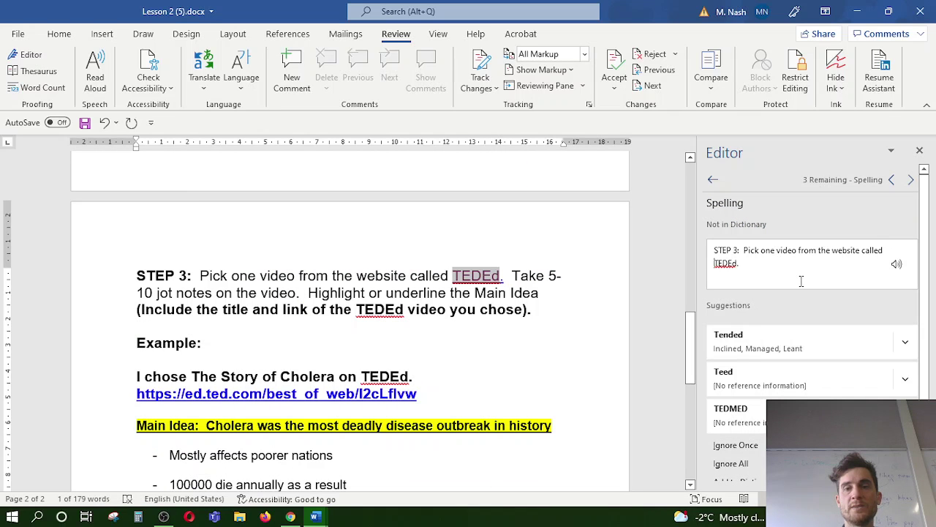
scroll(794, 289, down, 1)
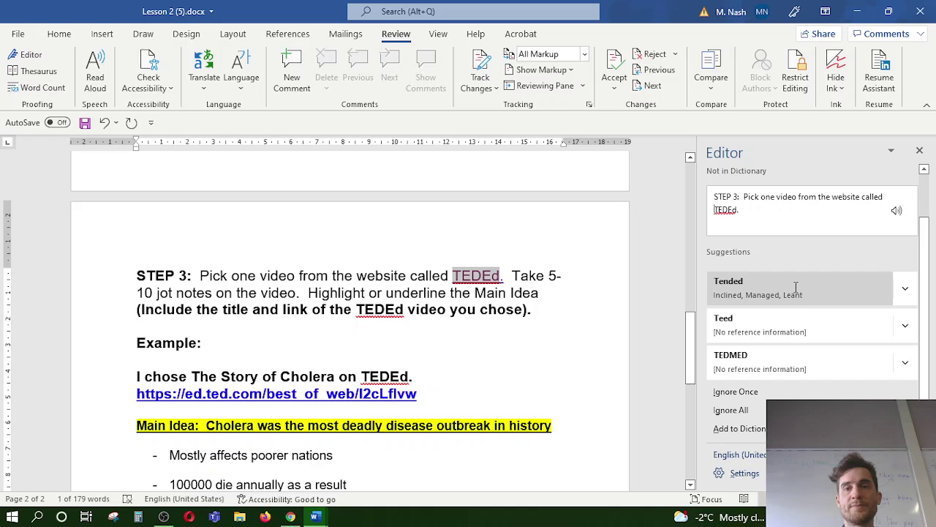
click(919, 150)
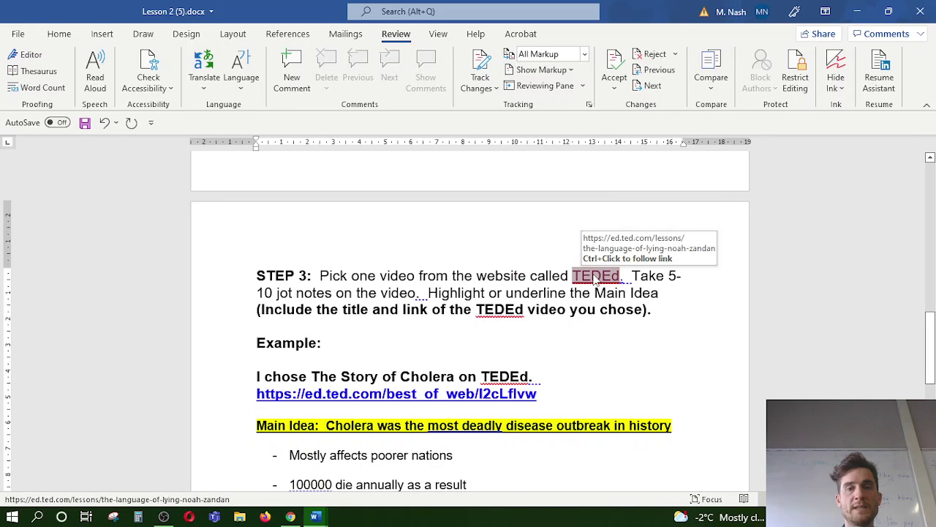
- Undo the stray TEDEd link move, reduce the double space after 'video.' to one, then switch to OBS
drag(596, 276, 494, 310)
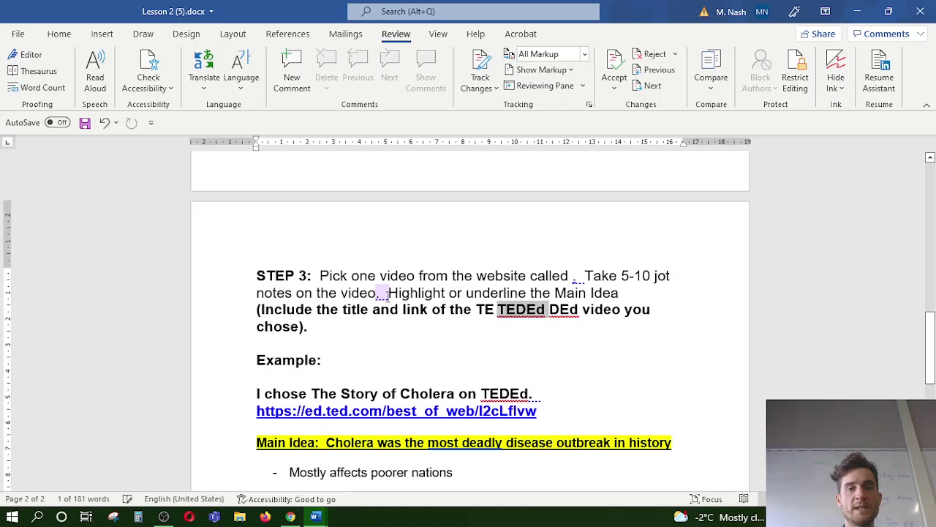
key(ctrl+z)
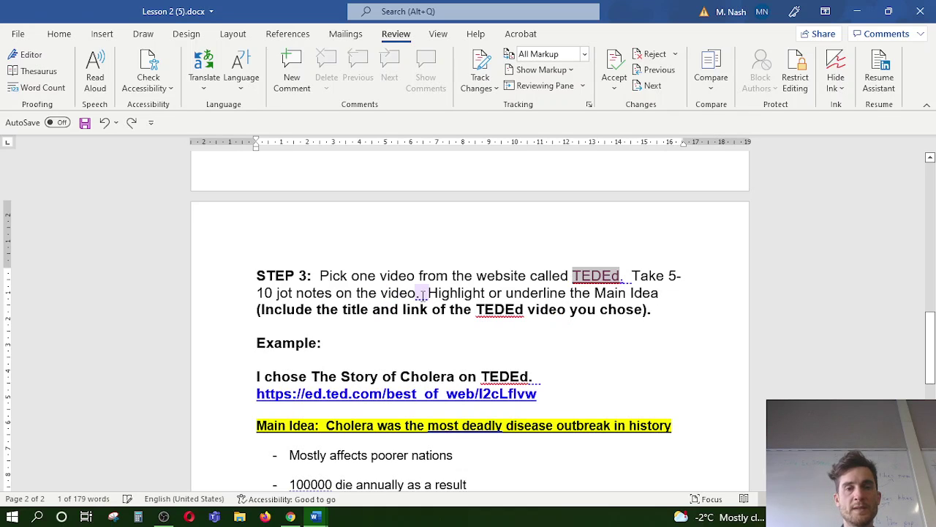
click(422, 293)
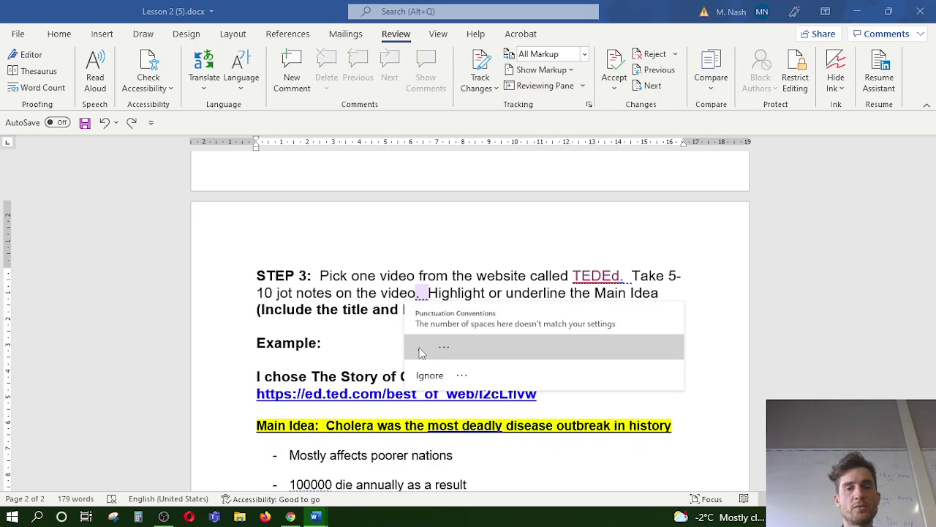
click(421, 352)
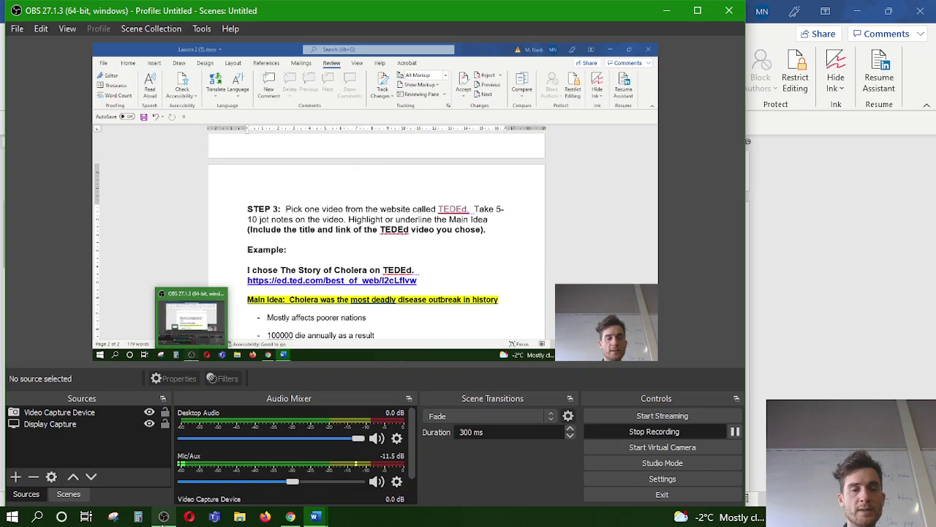
click(164, 516)
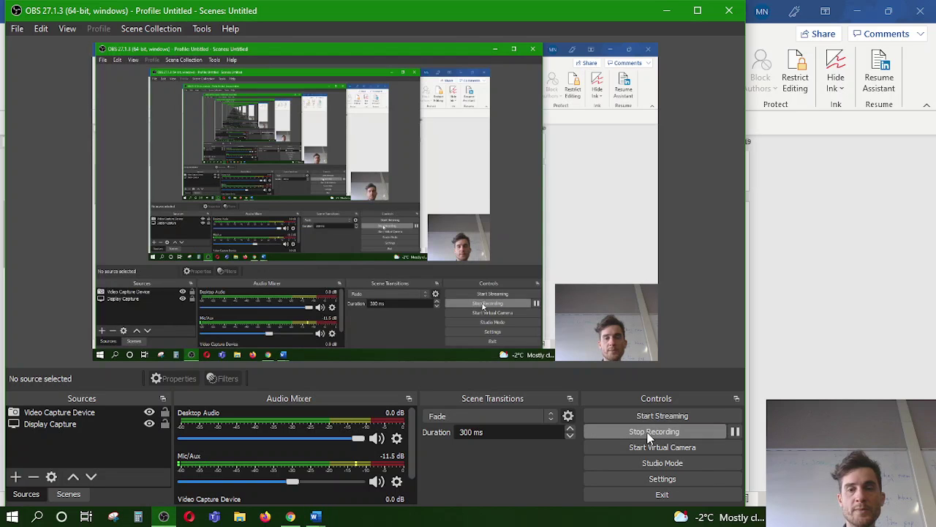